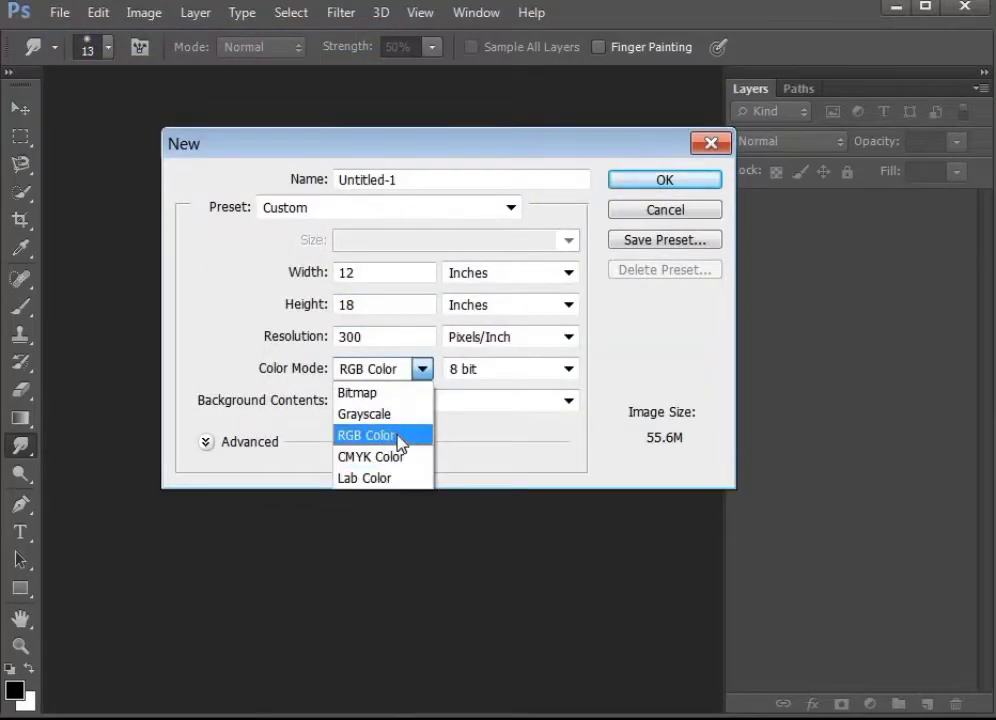
Step: Create a 12 × 18 inch, 300 ppi RGB document and open the graduation photo
{"action": "key", "text": "Return"}
{"action": "left_click", "coordinate": [62, 14]}
{"action": "left_click", "coordinate": [89, 64]}
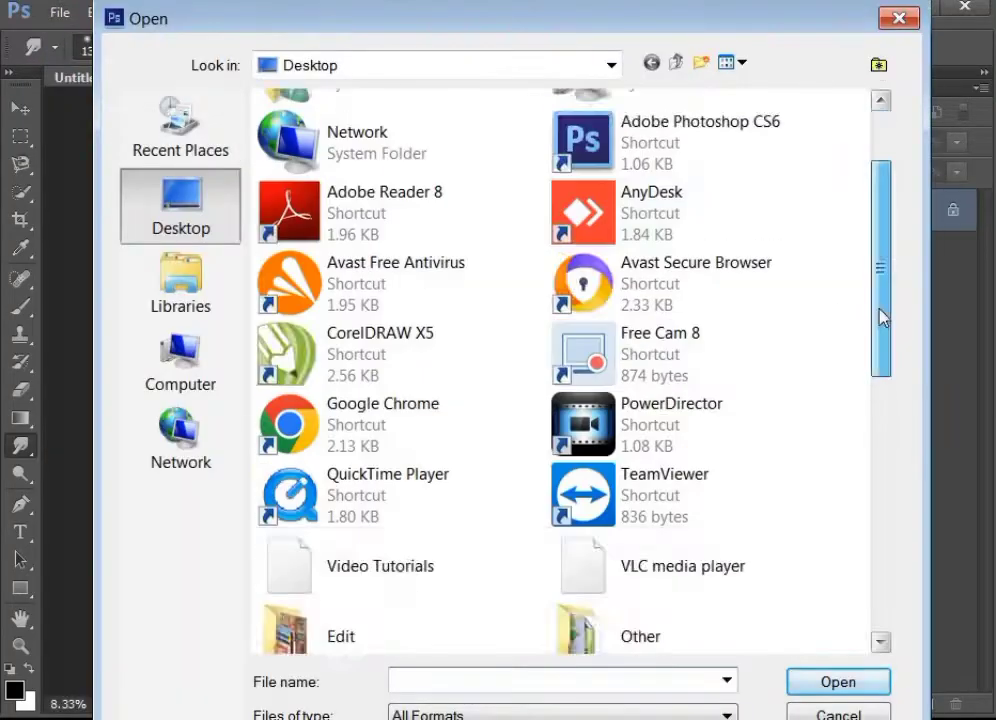
{"action": "key", "text": "Escape"}
Step: Place the photo into Untitled-1, scaled to about 132% and tilted 1.07°
{"action": "left_click_drag", "start_coordinate": [160, 107], "coordinate": [365, 350]}
{"action": "key", "text": "ctrl+t"}
{"action": "mouse_move", "coordinate": [561, 174]}
{"action": "left_mouse_down"}
{"action": "mouse_move", "coordinate": [589, 102]}
{"action": "mouse_move", "coordinate": [607, 112]}
{"action": "left_mouse_up"}
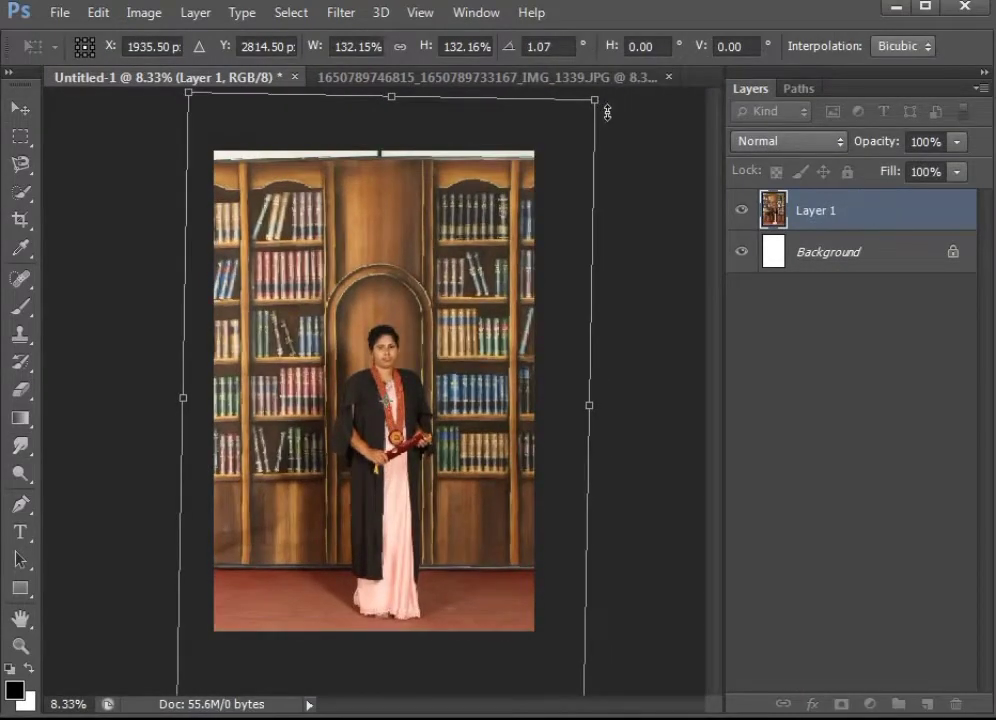
{"action": "key", "text": "Return"}
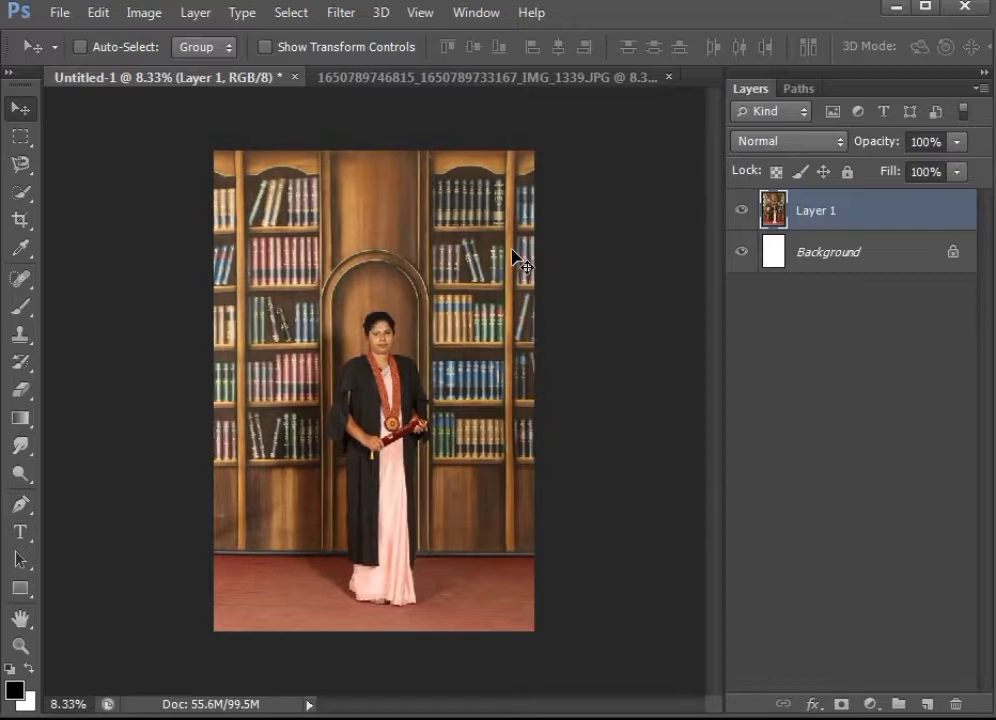
Step: Zoom in and set the Spot Healing Brush to size 16
{"action": "scroll", "coordinate": [402, 327], "scroll_direction": "up", "scroll_amount": 5}
{"action": "mouse_move", "coordinate": [445, 378]}
{"action": "left_mouse_down"}
{"action": "mouse_move", "coordinate": [557, 612]}
{"action": "mouse_move", "coordinate": [356, 329]}
{"action": "left_mouse_up"}
{"action": "scroll", "coordinate": [395, 411], "scroll_direction": "up", "scroll_amount": 2}
{"action": "scroll", "coordinate": [413, 367], "scroll_direction": "up", "scroll_amount": 5}
{"action": "scroll", "coordinate": [413, 367], "scroll_direction": "up", "scroll_amount": 2}
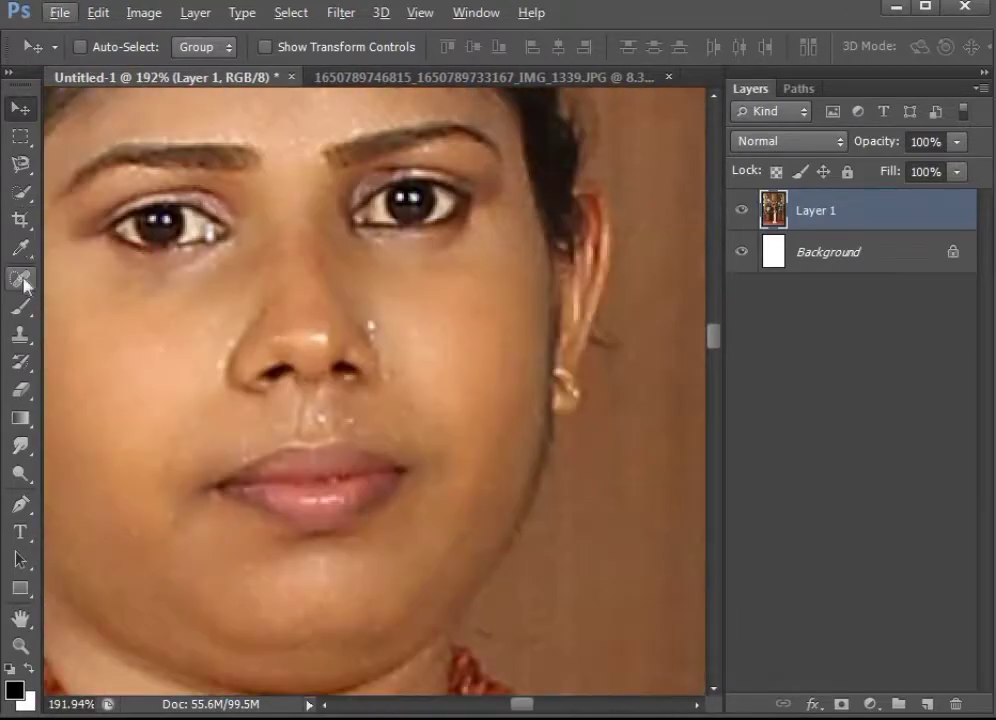
{"action": "left_click", "coordinate": [22, 283]}
{"action": "right_click", "coordinate": [378, 325]}
{"action": "type", "text": "16"}
{"action": "key", "text": "Return"}
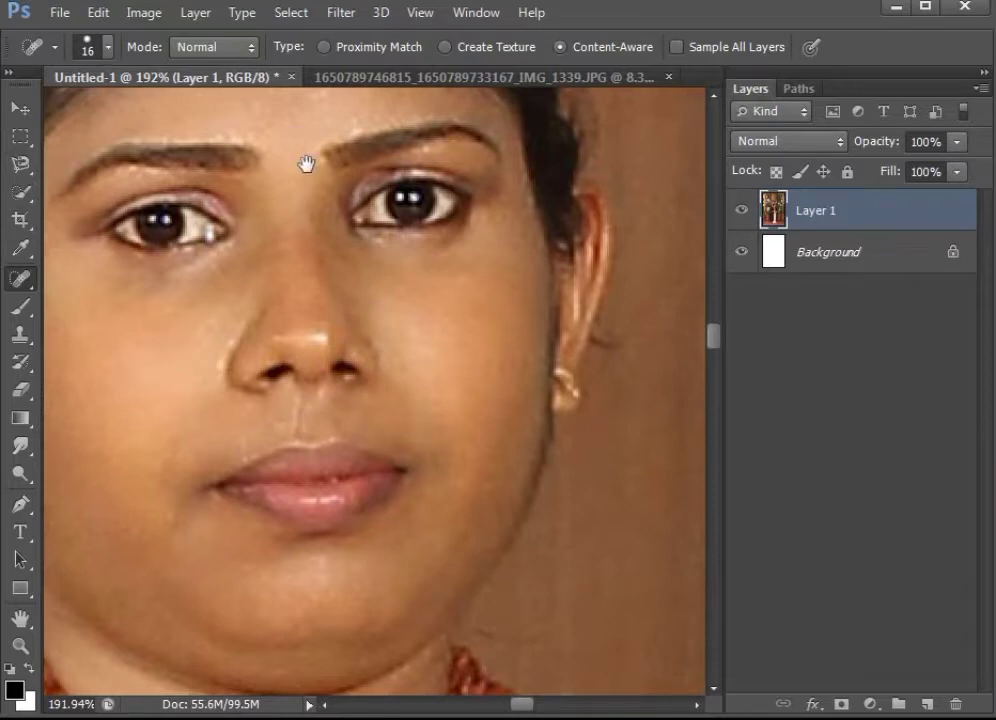
Step: Heal the blemishes under the nose and on the lower cheek
{"action": "left_click_drag", "start_coordinate": [306, 163], "coordinate": [269, 353]}
{"action": "scroll", "coordinate": [247, 396], "scroll_direction": "down", "scroll_amount": 2}
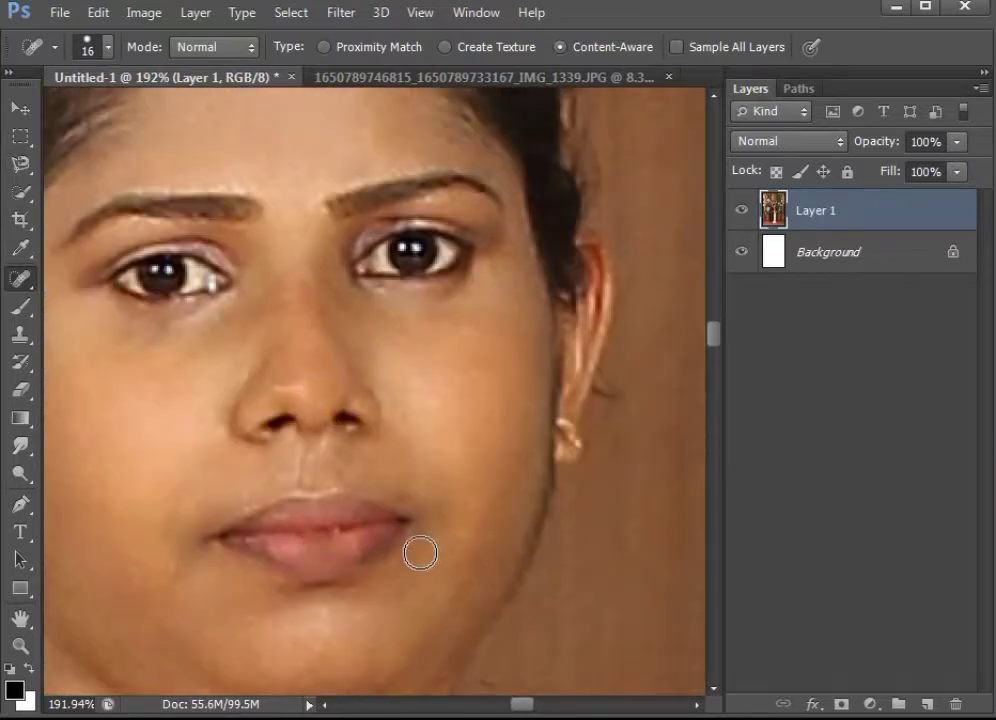
{"action": "scroll", "coordinate": [355, 440], "scroll_direction": "down", "scroll_amount": 2}
{"action": "scroll", "coordinate": [422, 584], "scroll_direction": "down", "scroll_amount": 3}
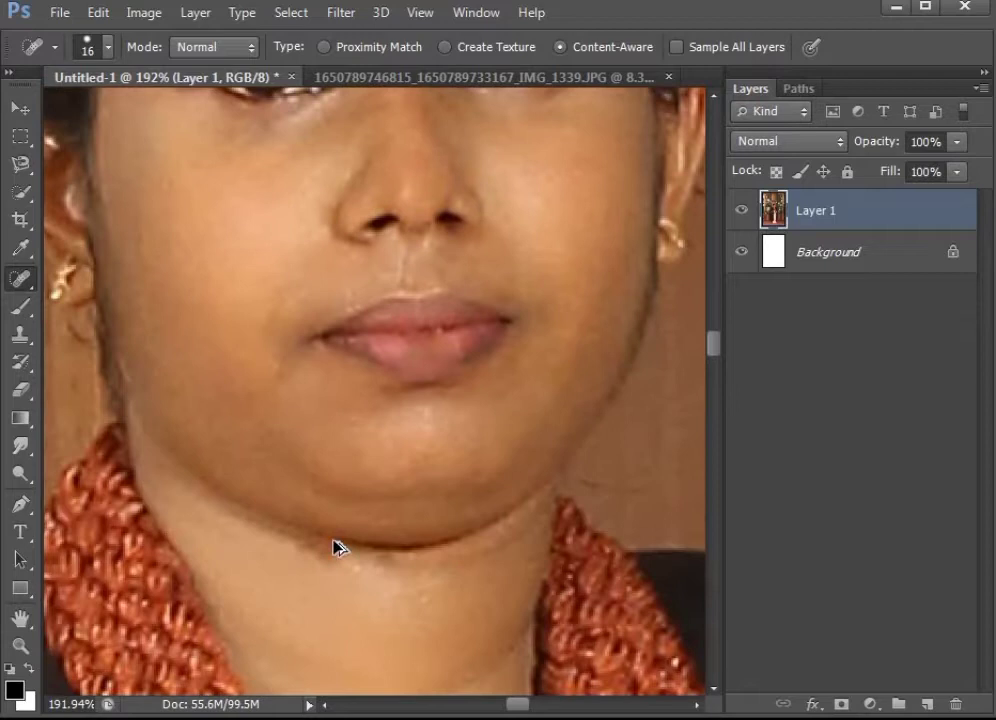
{"action": "scroll", "coordinate": [335, 545], "scroll_direction": "up", "scroll_amount": 2}
{"action": "scroll", "coordinate": [290, 485], "scroll_direction": "right", "scroll_amount": 2}
{"action": "left_click_drag", "start_coordinate": [304, 508], "coordinate": [434, 550]}
{"action": "left_click_drag", "start_coordinate": [440, 365], "coordinate": [440, 386]}
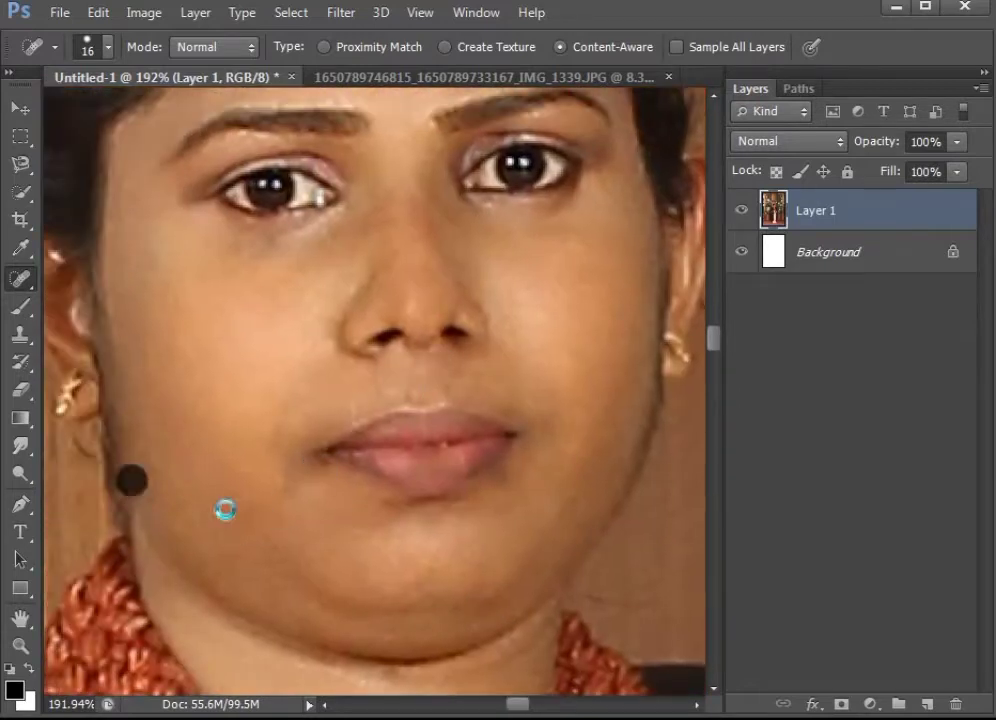
Step: Heal the spots on the neck and near the necklace
{"action": "scroll", "coordinate": [250, 470], "scroll_direction": "up", "scroll_amount": 3}
{"action": "scroll", "coordinate": [431, 476], "scroll_direction": "up", "scroll_amount": 2}
{"action": "scroll", "coordinate": [460, 500], "scroll_direction": "down", "scroll_amount": 5}
{"action": "scroll", "coordinate": [400, 400], "scroll_direction": "down", "scroll_amount": 3}
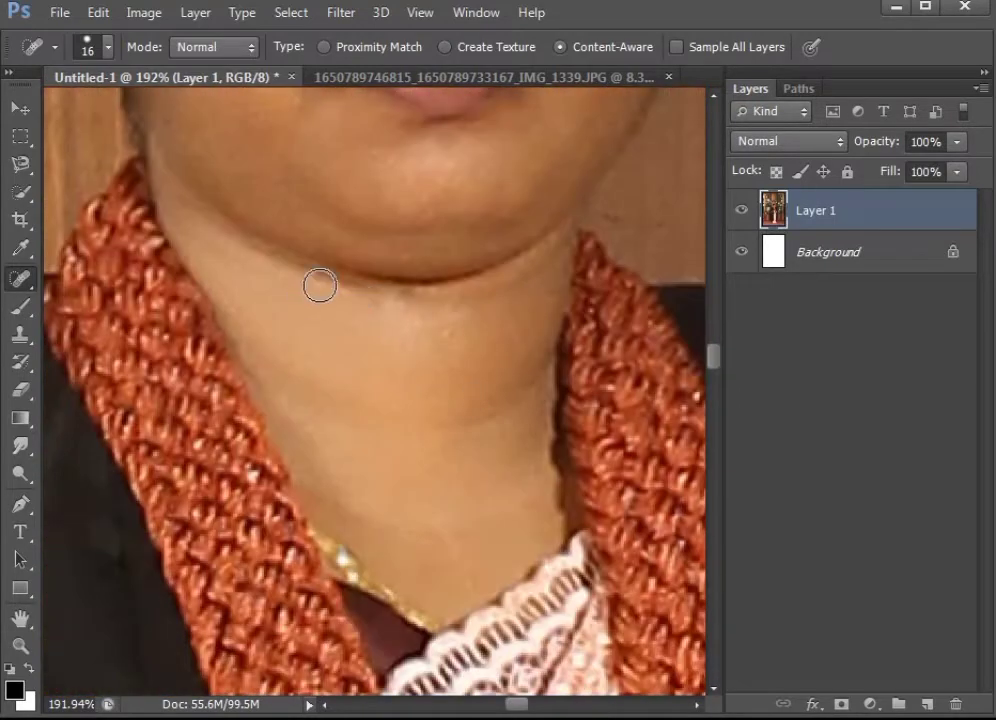
{"action": "left_click_drag", "start_coordinate": [423, 467], "coordinate": [302, 356]}
{"action": "mouse_move", "coordinate": [251, 196]}
{"action": "left_mouse_down"}
{"action": "mouse_move", "coordinate": [318, 437]}
{"action": "mouse_move", "coordinate": [407, 326]}
{"action": "mouse_move", "coordinate": [411, 367]}
{"action": "mouse_move", "coordinate": [563, 282]}
{"action": "left_mouse_up"}
Step: Heal the marks on the pink dress and the dark gown
{"action": "scroll", "coordinate": [400, 342], "scroll_direction": "down", "scroll_amount": 2}
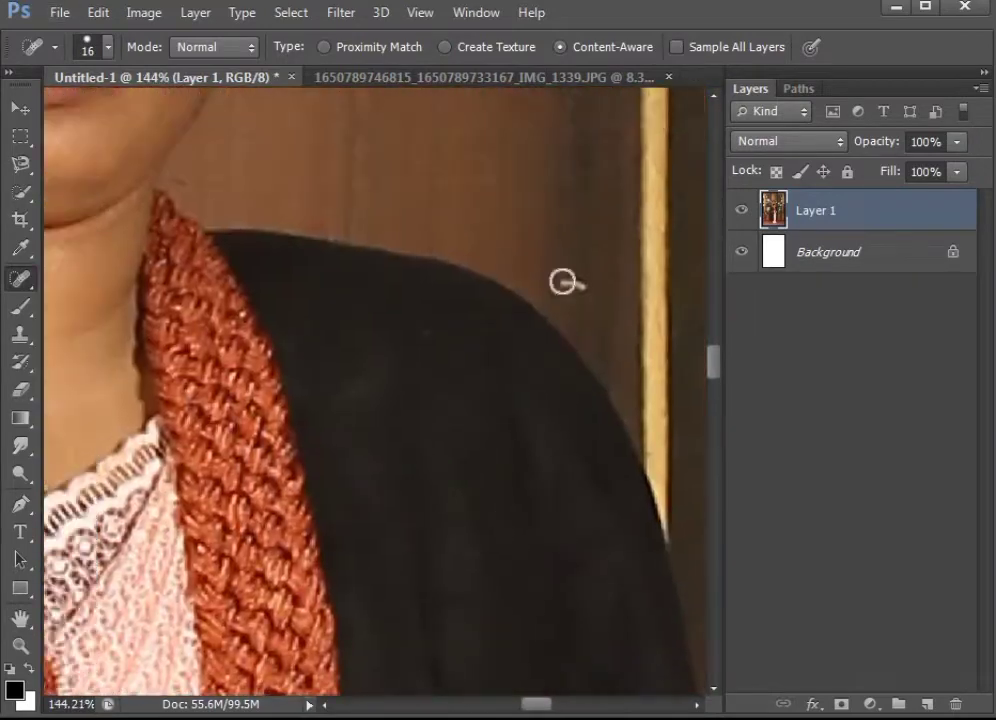
{"action": "scroll", "coordinate": [435, 290], "scroll_direction": "down", "scroll_amount": 5}
{"action": "scroll", "coordinate": [450, 290], "scroll_direction": "down", "scroll_amount": 5}
{"action": "scroll", "coordinate": [400, 400], "scroll_direction": "up", "scroll_amount": 3}
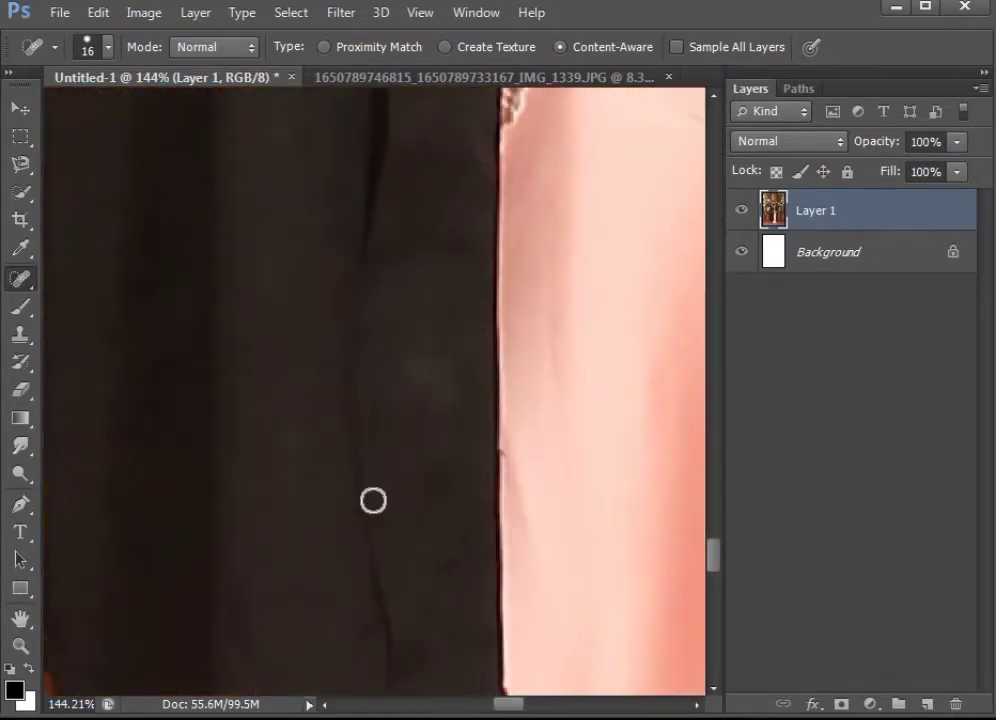
{"action": "scroll", "coordinate": [371, 498], "scroll_direction": "down", "scroll_amount": 2}
{"action": "left_click_drag", "start_coordinate": [418, 417], "coordinate": [468, 422]}
{"action": "left_click_drag", "start_coordinate": [200, 180], "coordinate": [352, 418]}
{"action": "mouse_move", "coordinate": [436, 578]}
{"action": "left_mouse_down"}
{"action": "mouse_move", "coordinate": [438, 349]}
{"action": "mouse_move", "coordinate": [534, 222]}
{"action": "mouse_move", "coordinate": [333, 485]}
{"action": "mouse_move", "coordinate": [320, 394]}
{"action": "mouse_move", "coordinate": [229, 357]}
{"action": "left_mouse_up"}
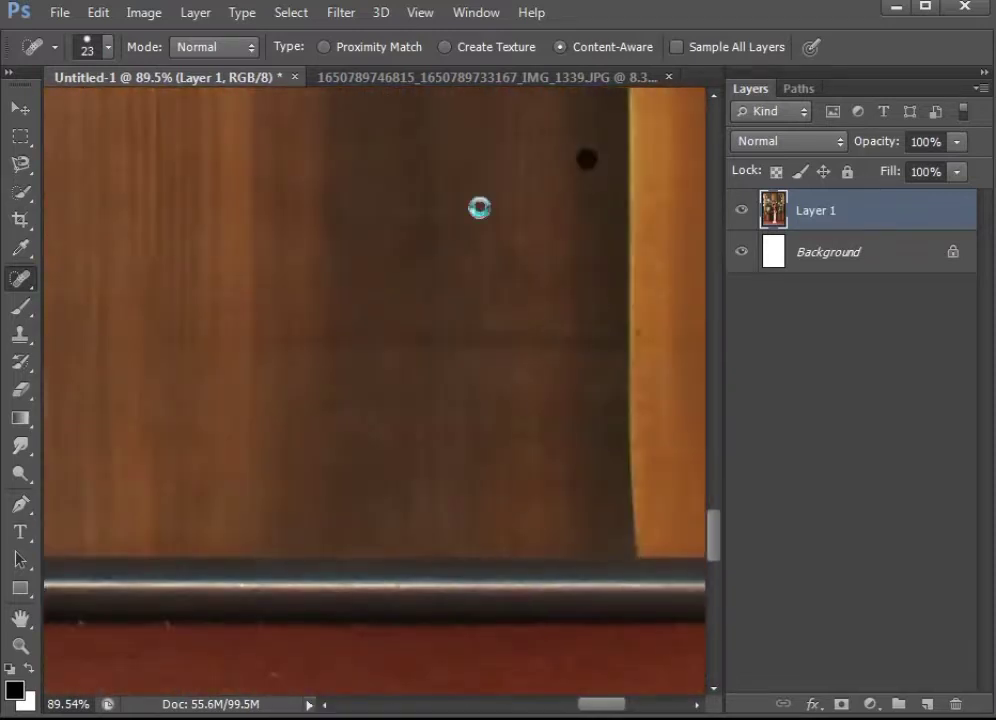
Step: Spot-heal the specks and scratch on the floor with a size 23 brush
{"action": "left_click_drag", "start_coordinate": [470, 600], "coordinate": [456, 267]}
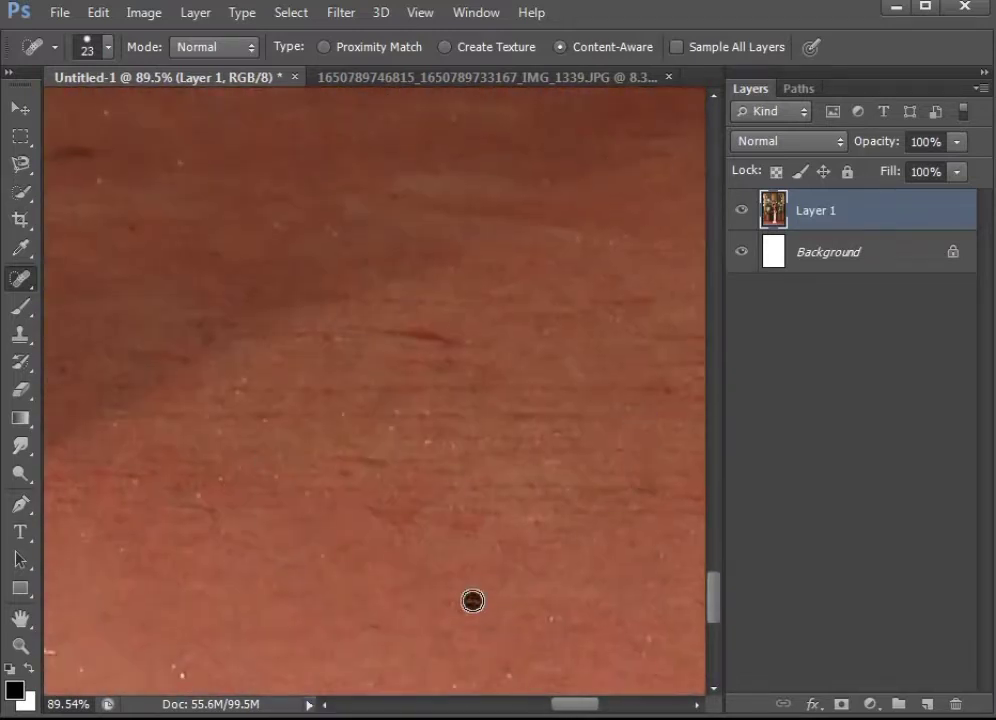
{"action": "left_click_drag", "start_coordinate": [472, 600], "coordinate": [377, 369]}
{"action": "mouse_move", "coordinate": [510, 435]}
{"action": "left_mouse_down"}
{"action": "mouse_move", "coordinate": [478, 478]}
{"action": "mouse_move", "coordinate": [465, 406]}
{"action": "mouse_move", "coordinate": [322, 542]}
{"action": "mouse_move", "coordinate": [458, 318]}
{"action": "mouse_move", "coordinate": [260, 573]}
{"action": "left_mouse_up"}
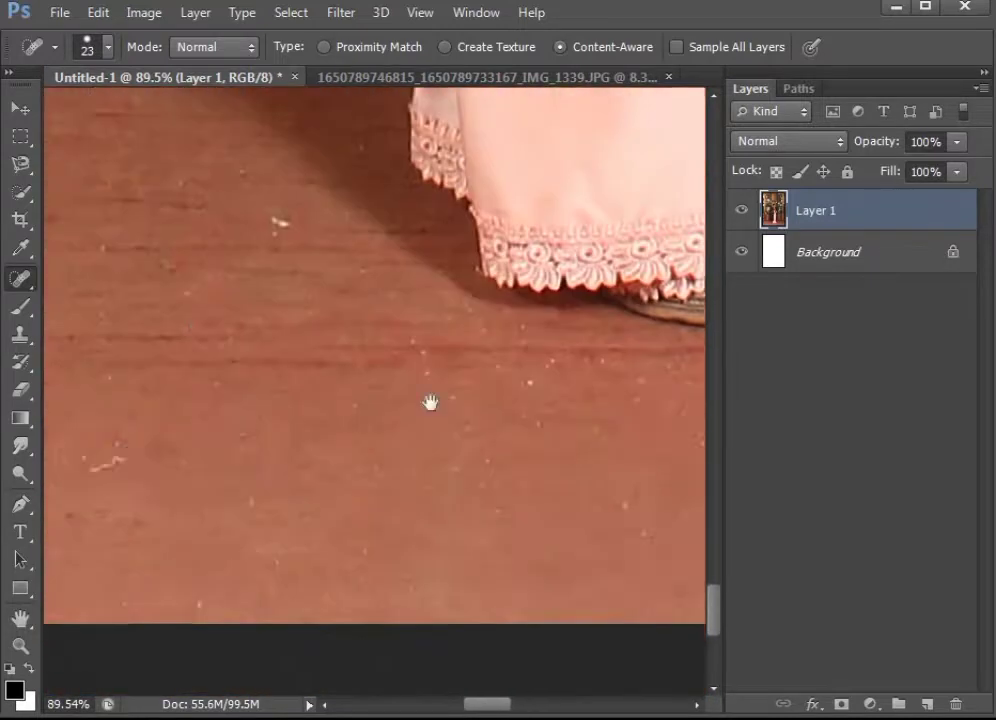
{"action": "mouse_move", "coordinate": [430, 402]}
{"action": "left_mouse_down"}
{"action": "mouse_move", "coordinate": [451, 580]}
{"action": "mouse_move", "coordinate": [298, 439]}
{"action": "left_mouse_up"}
{"action": "scroll", "coordinate": [385, 480], "scroll_direction": "down", "scroll_amount": 3}
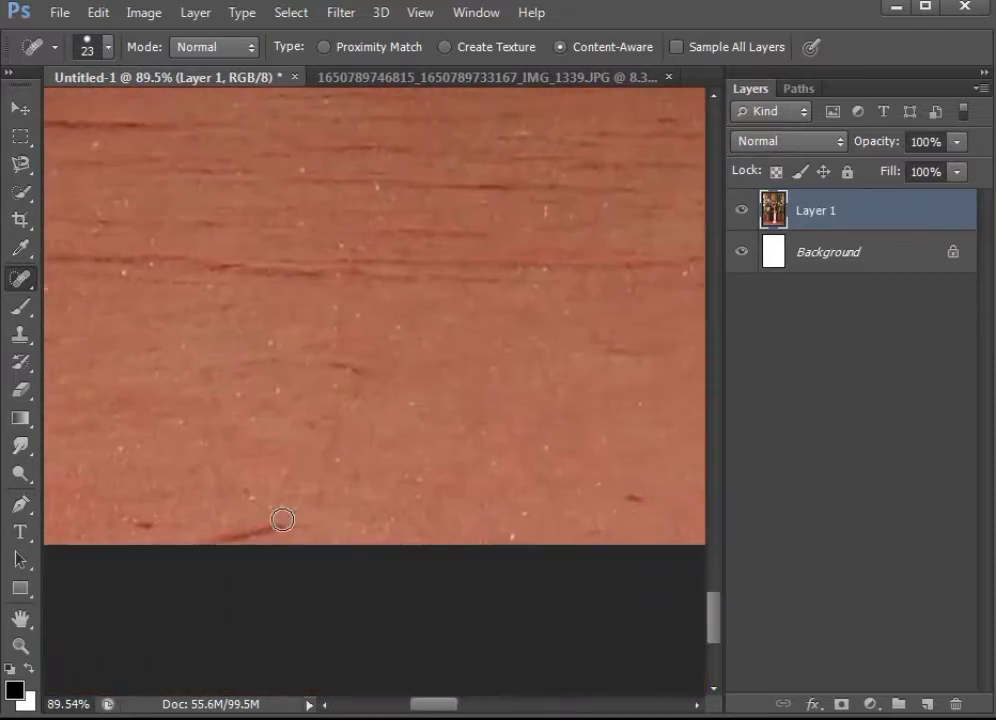
{"action": "scroll", "coordinate": [207, 505], "scroll_direction": "up", "scroll_amount": 3}
{"action": "scroll", "coordinate": [322, 378], "scroll_direction": "up", "scroll_amount": 3}
{"action": "left_click_drag", "start_coordinate": [267, 422], "coordinate": [431, 440]}
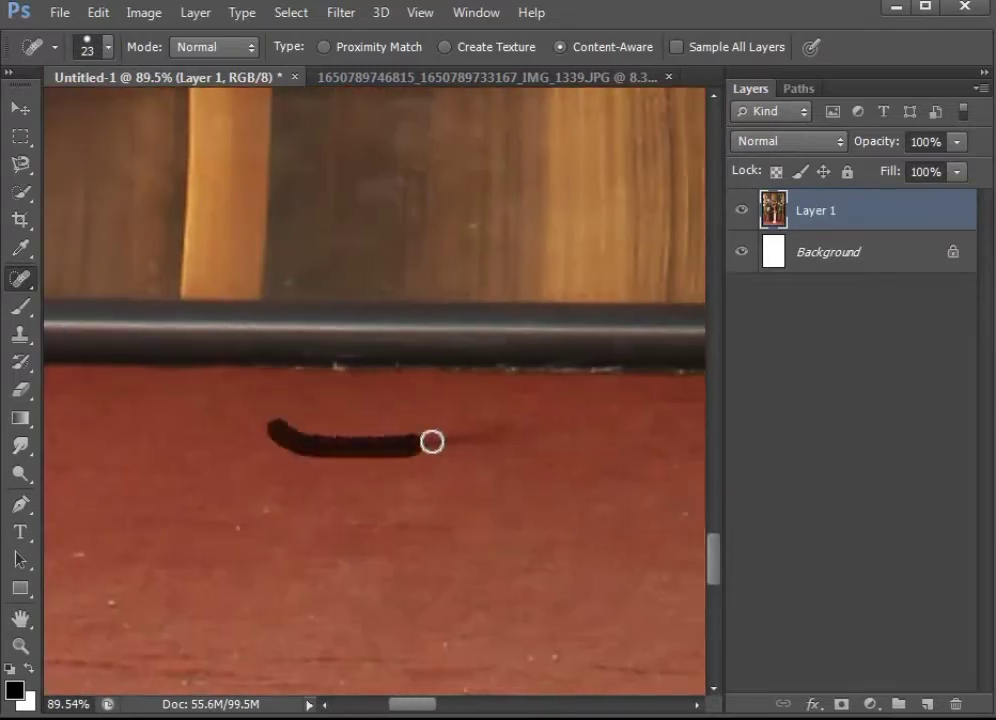
{"action": "scroll", "coordinate": [80, 449], "scroll_direction": "down", "scroll_amount": 2}
Step: Enlarge the healing brush to 42 and heal the dark mark on the cabinet door
{"action": "left_click_drag", "start_coordinate": [316, 445], "coordinate": [516, 540]}
{"action": "scroll", "coordinate": [485, 416], "scroll_direction": "down", "scroll_amount": 2}
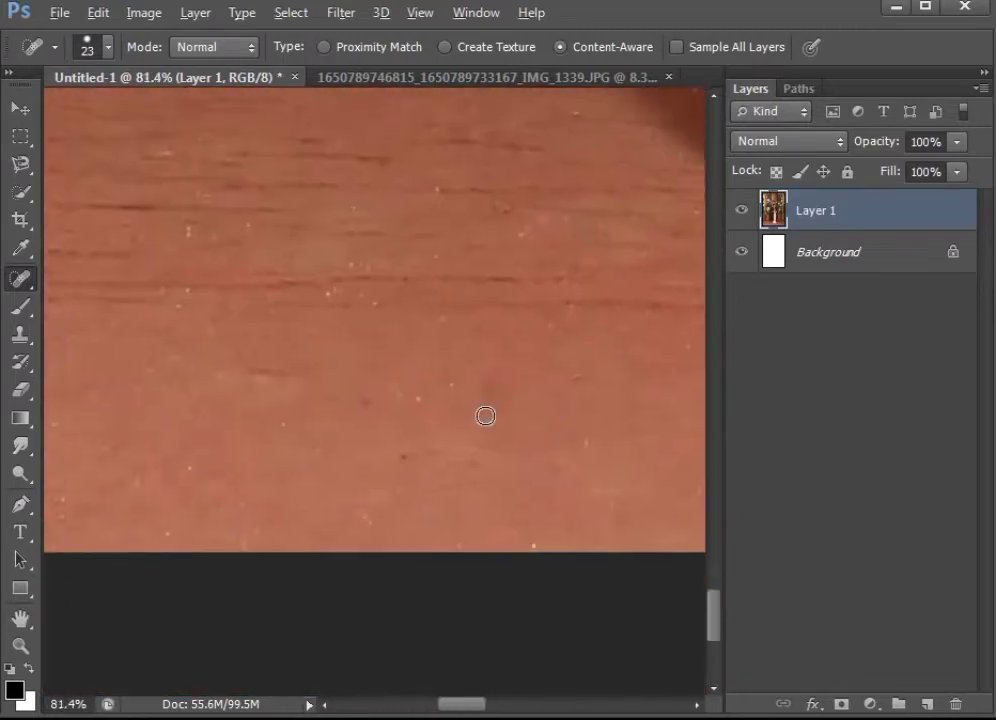
{"action": "scroll", "coordinate": [542, 289], "scroll_direction": "down", "scroll_amount": 5}
{"action": "scroll", "coordinate": [315, 535], "scroll_direction": "down", "scroll_amount": 2}
{"action": "scroll", "coordinate": [382, 493], "scroll_direction": "up", "scroll_amount": 3}
{"action": "right_click", "coordinate": [385, 480]}
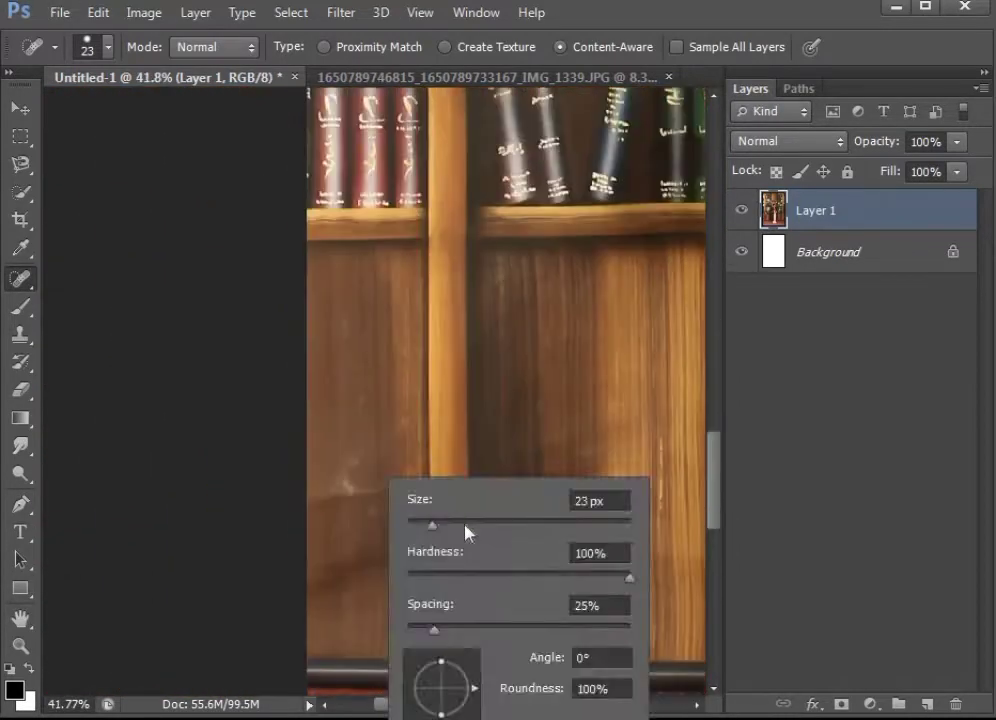
{"action": "left_click_drag", "start_coordinate": [435, 518], "coordinate": [462, 518]}
{"action": "left_click_drag", "start_coordinate": [338, 466], "coordinate": [346, 499]}
{"action": "left_click_drag", "start_coordinate": [393, 546], "coordinate": [429, 529]}
Step: Apply a Brightness/Contrast adjustment to the photo
{"action": "scroll", "coordinate": [329, 458], "scroll_direction": "up", "scroll_amount": 3}
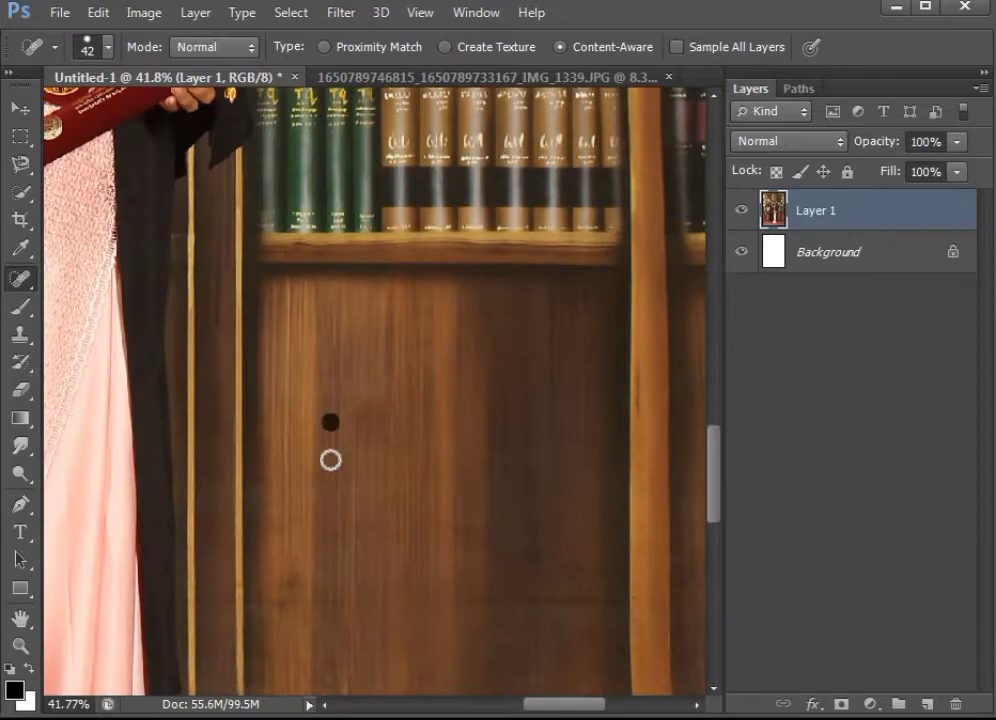
{"action": "left_click_drag", "start_coordinate": [329, 458], "coordinate": [485, 529]}
{"action": "scroll", "coordinate": [324, 437], "scroll_direction": "down", "scroll_amount": 3}
{"action": "scroll", "coordinate": [324, 437], "scroll_direction": "down", "scroll_amount": 2}
{"action": "left_click", "coordinate": [143, 12]}
{"action": "left_click", "coordinate": [511, 78]}
{"action": "left_click", "coordinate": [820, 283]}
Step: Add a Curves adjustment layer lifted to brighten the photo, then reselect Layer 1
{"action": "scroll", "coordinate": [407, 309], "scroll_direction": "up", "scroll_amount": 3}
{"action": "left_click", "coordinate": [869, 704]}
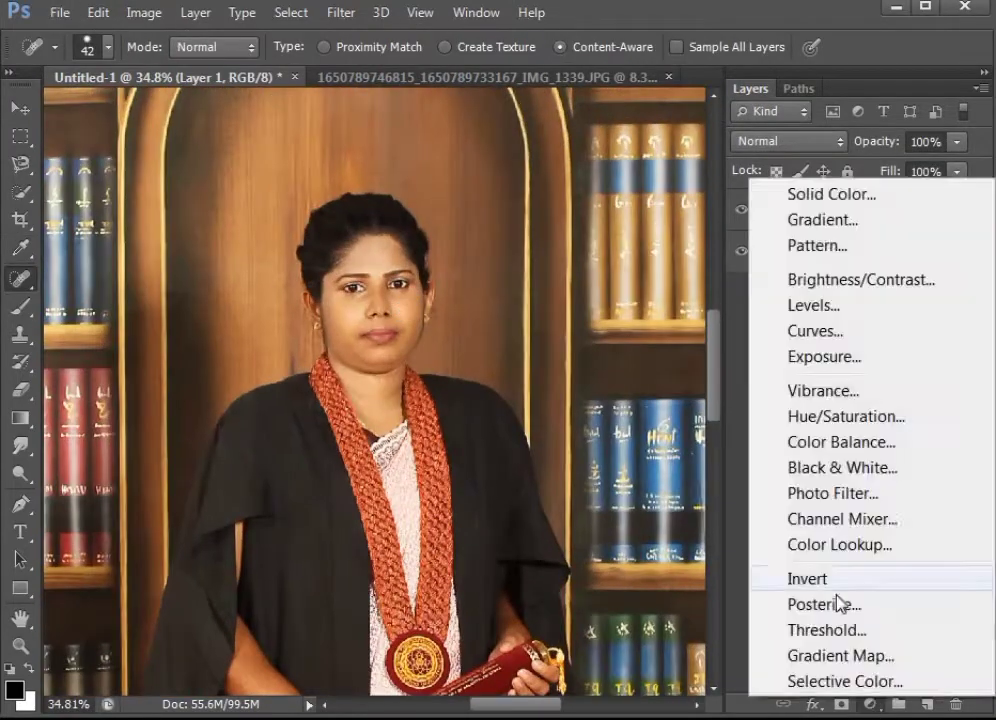
{"action": "left_click", "coordinate": [818, 329]}
{"action": "left_click_drag", "start_coordinate": [897, 580], "coordinate": [825, 645]}
{"action": "scroll", "coordinate": [375, 390], "scroll_direction": "down", "scroll_amount": 3}
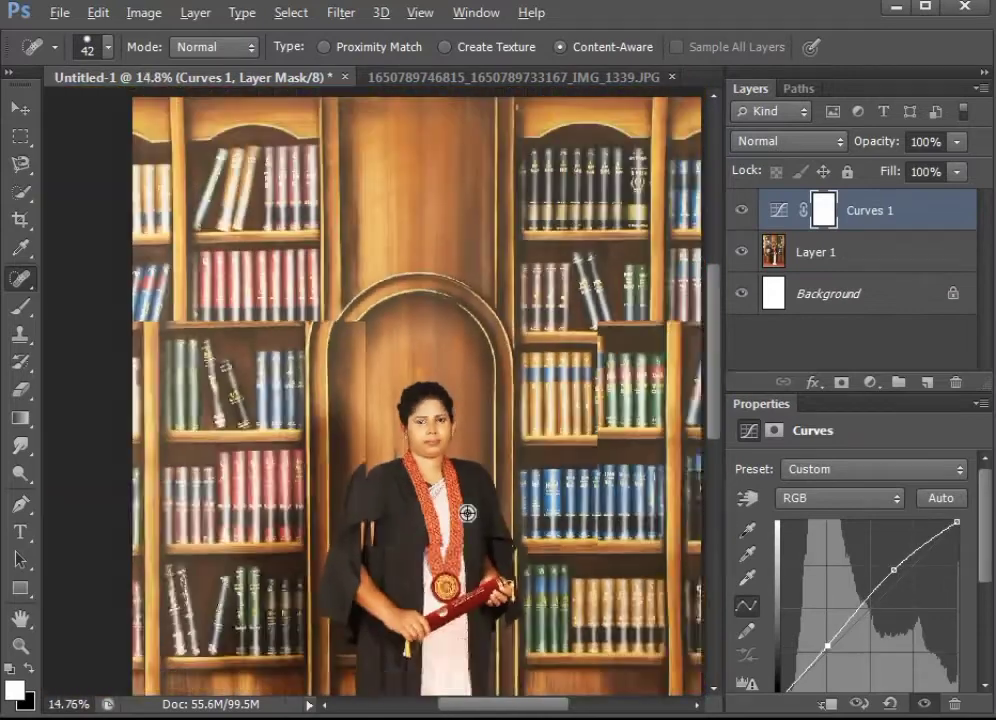
{"action": "left_click", "coordinate": [816, 252]}
{"action": "scroll", "coordinate": [365, 349], "scroll_direction": "up", "scroll_amount": 3}
Step: Start a Magnetic Lasso outline at the graduate's neckline
{"action": "scroll", "coordinate": [365, 349], "scroll_direction": "up", "scroll_amount": 5}
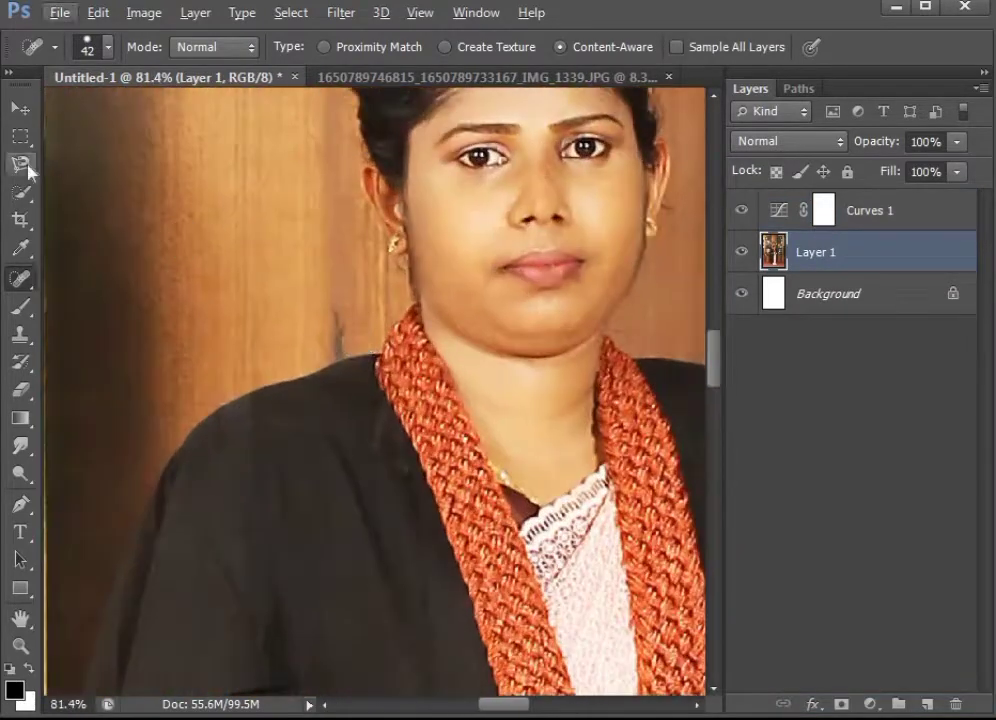
{"action": "left_click", "coordinate": [20, 163]}
{"action": "scroll", "coordinate": [380, 352], "scroll_direction": "up", "scroll_amount": 1}
{"action": "left_click", "coordinate": [386, 352]}
{"action": "scroll", "coordinate": [204, 484], "scroll_direction": "down", "scroll_amount": 3}
{"action": "scroll", "coordinate": [227, 422], "scroll_direction": "down", "scroll_amount": 3}
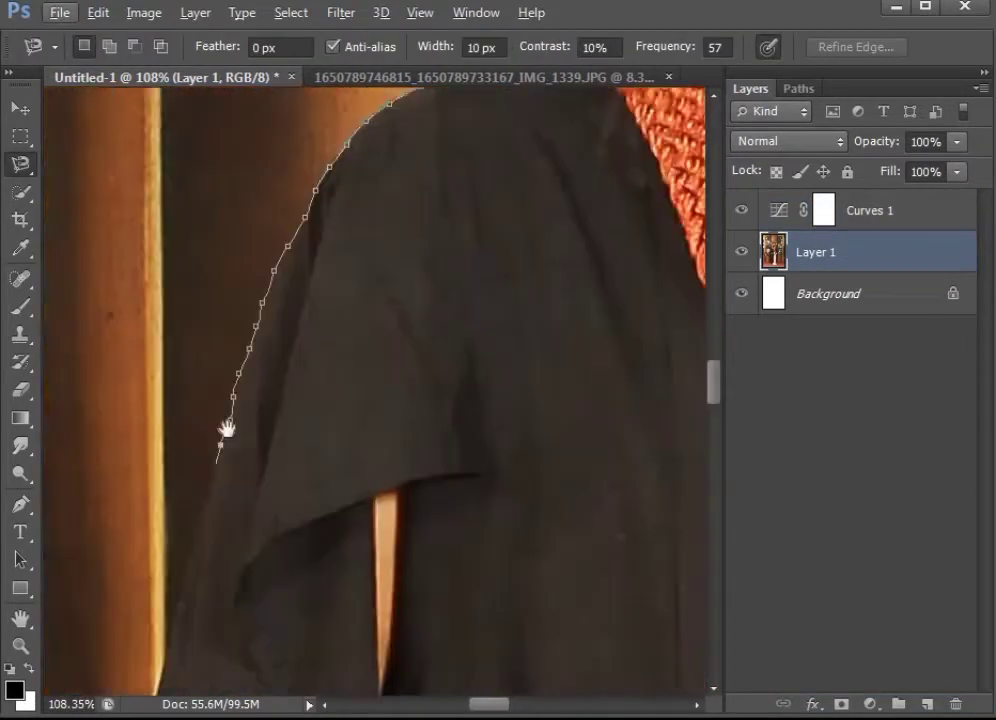
{"action": "scroll", "coordinate": [205, 560], "scroll_direction": "left", "scroll_amount": 2}
{"action": "scroll", "coordinate": [205, 560], "scroll_direction": "down", "scroll_amount": 3}
{"action": "scroll", "coordinate": [230, 550], "scroll_direction": "left", "scroll_amount": 2}
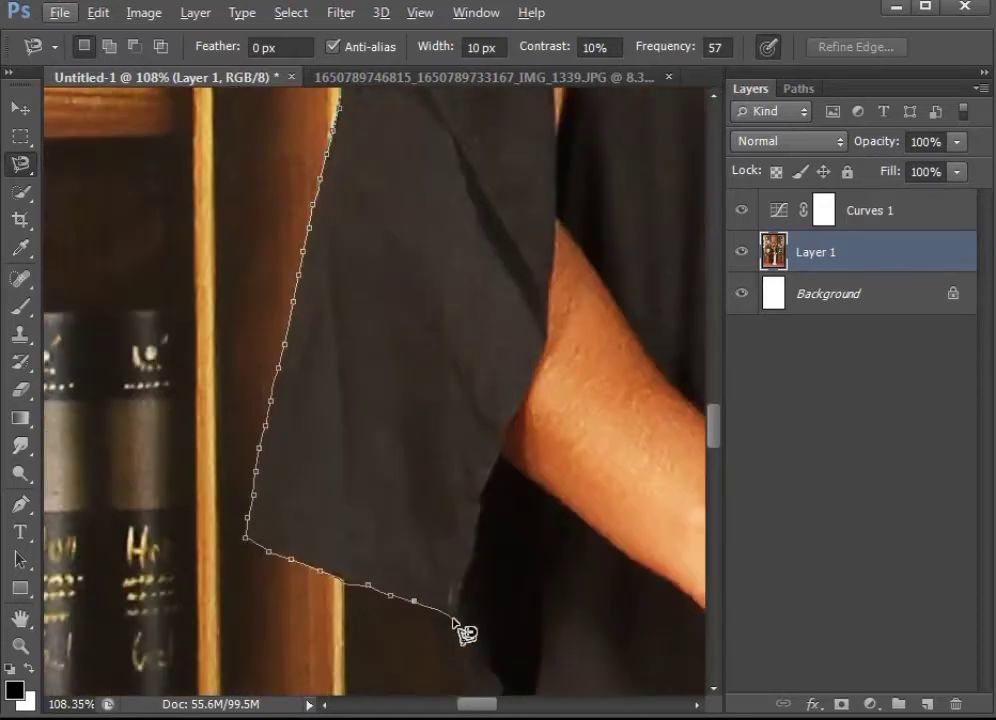
{"action": "scroll", "coordinate": [453, 622], "scroll_direction": "down", "scroll_amount": 3}
{"action": "scroll", "coordinate": [497, 594], "scroll_direction": "down", "scroll_amount": 3}
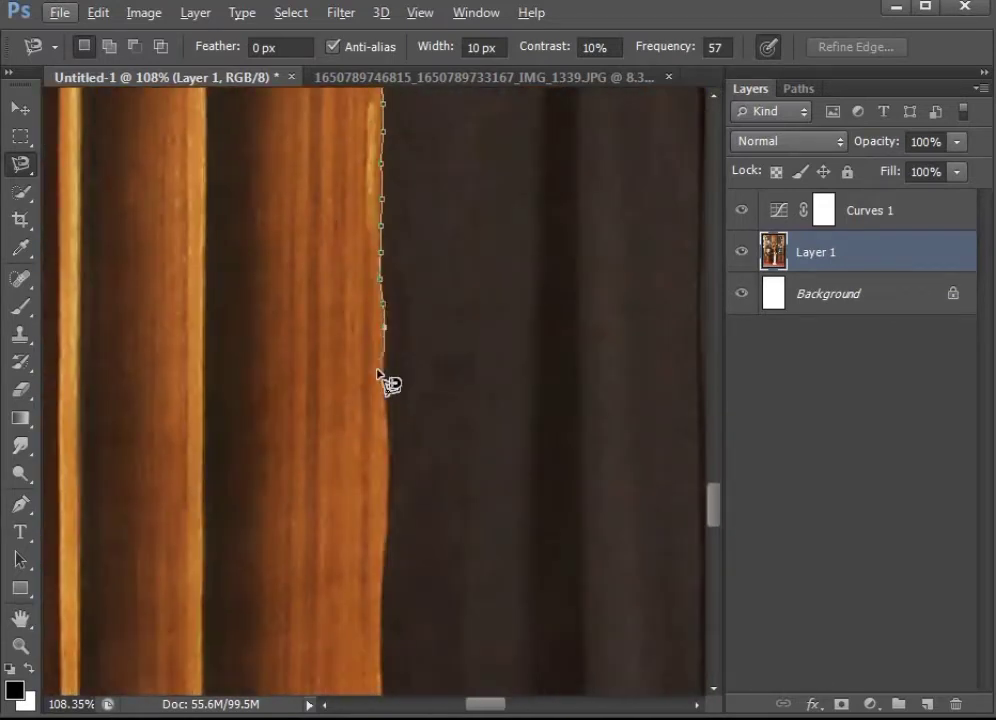
{"action": "scroll", "coordinate": [389, 382], "scroll_direction": "down", "scroll_amount": 2}
{"action": "scroll", "coordinate": [398, 358], "scroll_direction": "down", "scroll_amount": 2}
{"action": "scroll", "coordinate": [368, 648], "scroll_direction": "down", "scroll_amount": 3}
{"action": "scroll", "coordinate": [340, 600], "scroll_direction": "right", "scroll_amount": 1}
{"action": "scroll", "coordinate": [311, 456], "scroll_direction": "down", "scroll_amount": 5}
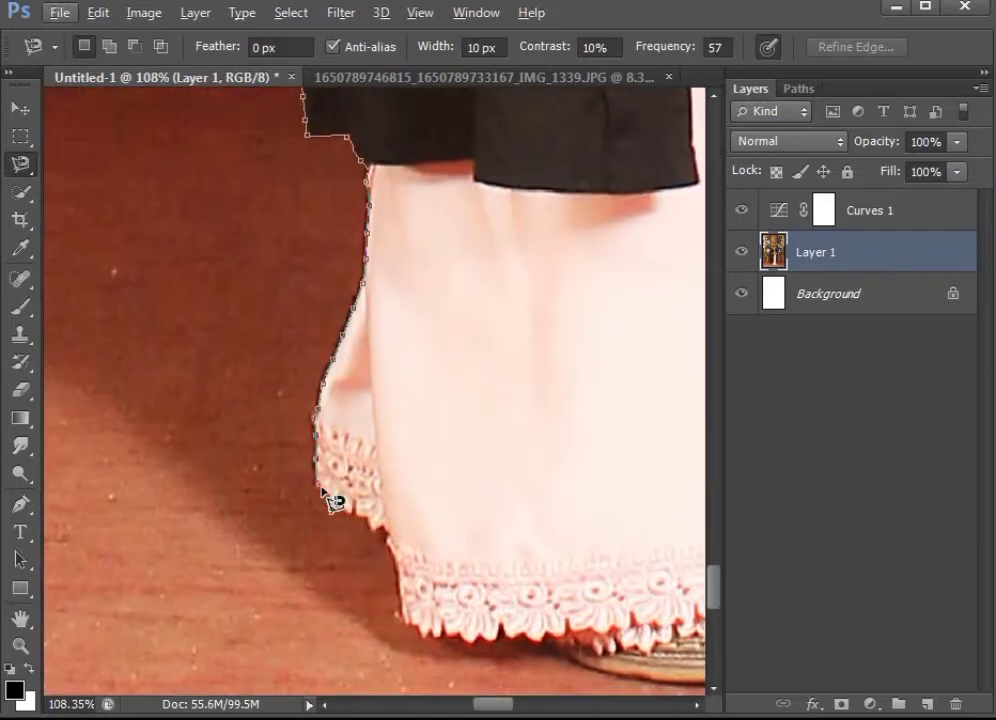
{"action": "scroll", "coordinate": [598, 684], "scroll_direction": "down", "scroll_amount": 2}
{"action": "scroll", "coordinate": [596, 589], "scroll_direction": "right", "scroll_amount": 3}
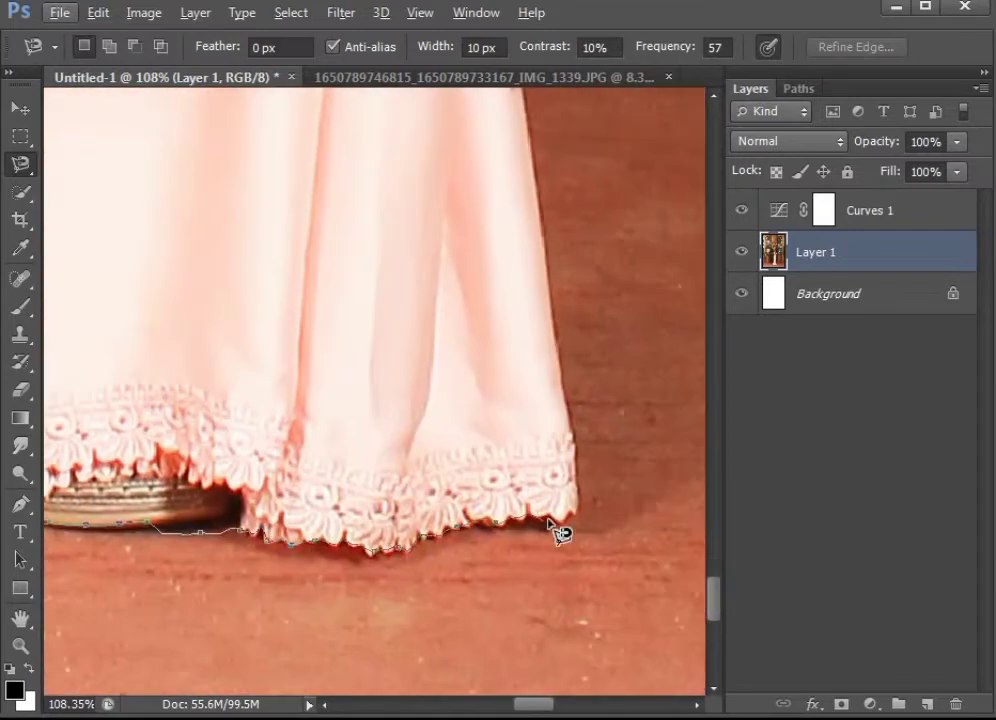
{"action": "scroll", "coordinate": [553, 522], "scroll_direction": "up", "scroll_amount": 5}
{"action": "scroll", "coordinate": [565, 258], "scroll_direction": "up", "scroll_amount": 3}
{"action": "scroll", "coordinate": [462, 378], "scroll_direction": "right", "scroll_amount": 3}
{"action": "scroll", "coordinate": [462, 378], "scroll_direction": "down", "scroll_amount": 3}
Step: Trace the outline around the hand and back up toward the head and shoulders
{"action": "mouse_move", "coordinate": [434, 289]}
{"action": "left_mouse_down"}
{"action": "mouse_move", "coordinate": [262, 600]}
{"action": "mouse_move", "coordinate": [260, 558]}
{"action": "mouse_move", "coordinate": [256, 576]}
{"action": "left_mouse_up"}
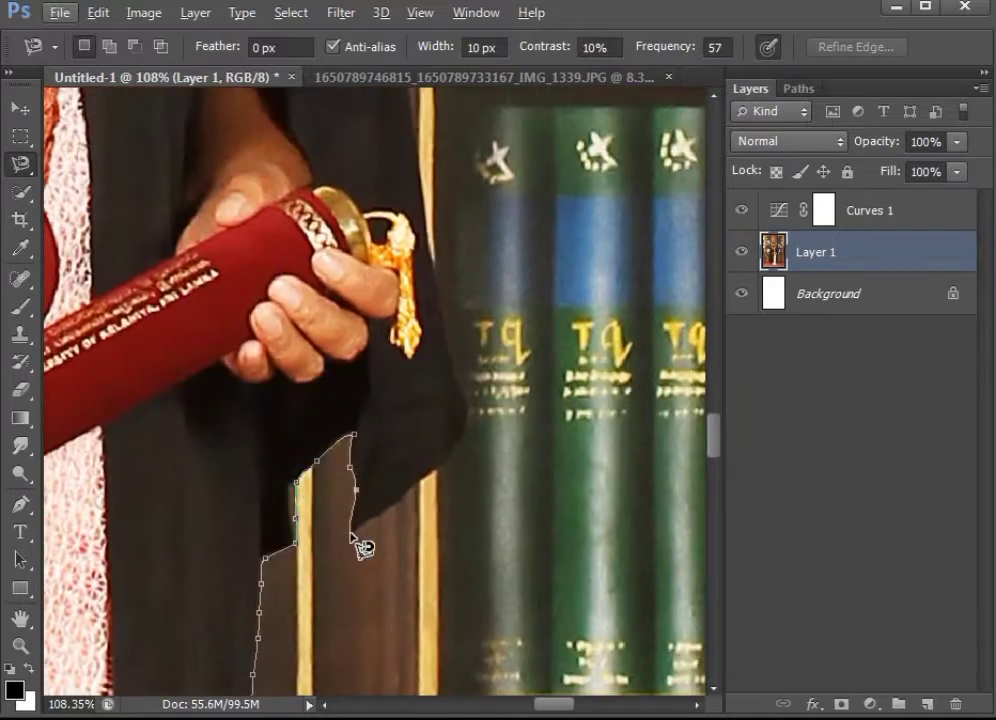
{"action": "scroll", "coordinate": [437, 548], "scroll_direction": "up", "scroll_amount": 3}
{"action": "scroll", "coordinate": [425, 399], "scroll_direction": "up", "scroll_amount": 3}
{"action": "scroll", "coordinate": [329, 556], "scroll_direction": "up", "scroll_amount": 3}
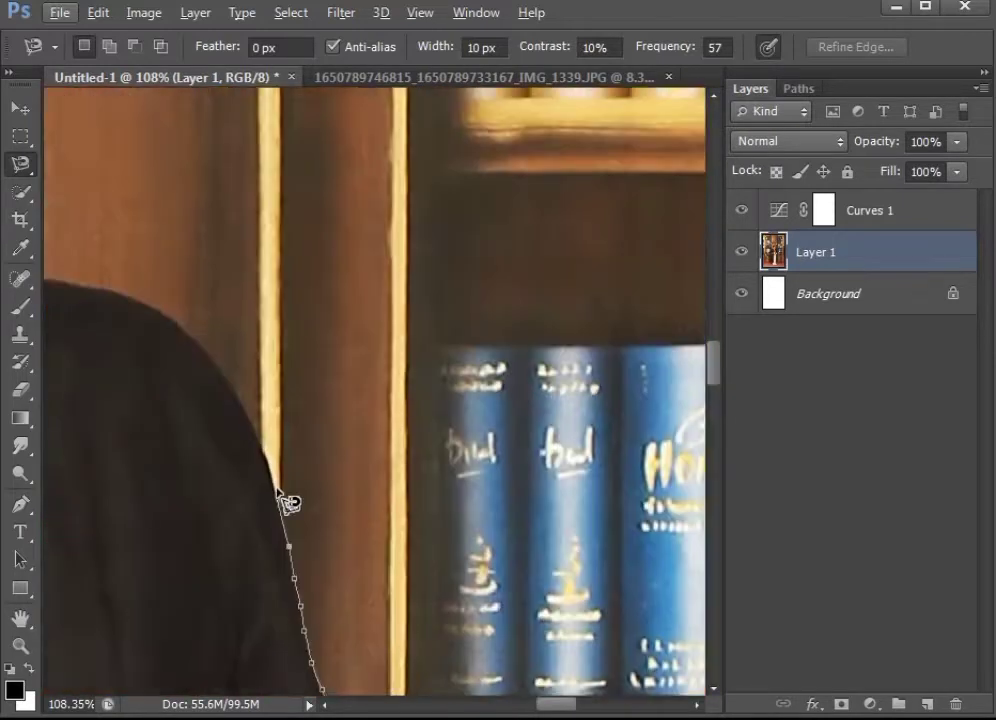
{"action": "scroll", "coordinate": [289, 502], "scroll_direction": "up", "scroll_amount": 3}
{"action": "scroll", "coordinate": [150, 283], "scroll_direction": "up", "scroll_amount": 3}
{"action": "scroll", "coordinate": [184, 377], "scroll_direction": "up", "scroll_amount": 3}
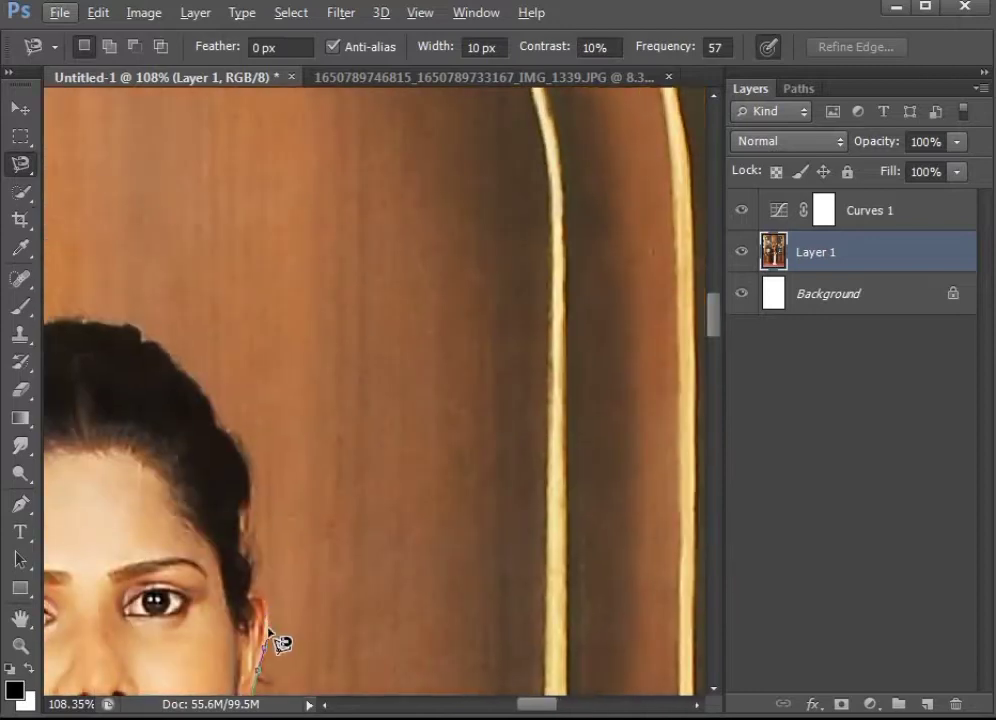
{"action": "scroll", "coordinate": [278, 644], "scroll_direction": "up", "scroll_amount": 2}
{"action": "scroll", "coordinate": [110, 600], "scroll_direction": "down", "scroll_amount": 2}
{"action": "scroll", "coordinate": [210, 515], "scroll_direction": "down", "scroll_amount": 2}
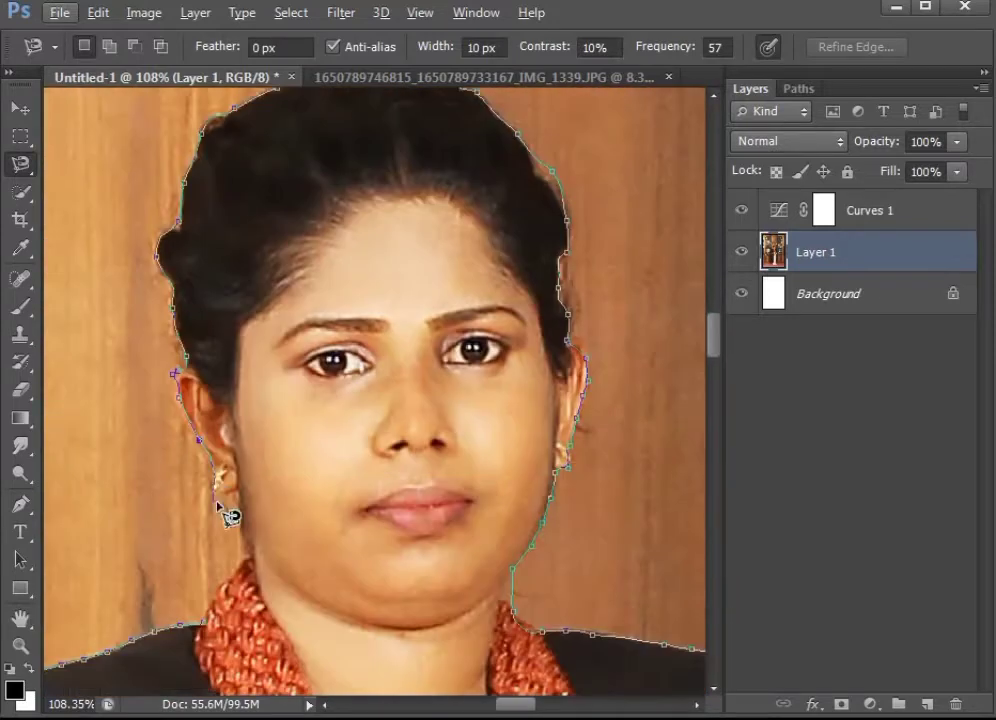
Step: Trace the selection down the neck, dark gown and lace dress hem
{"action": "scroll", "coordinate": [88, 210], "scroll_direction": "down", "scroll_amount": 2}
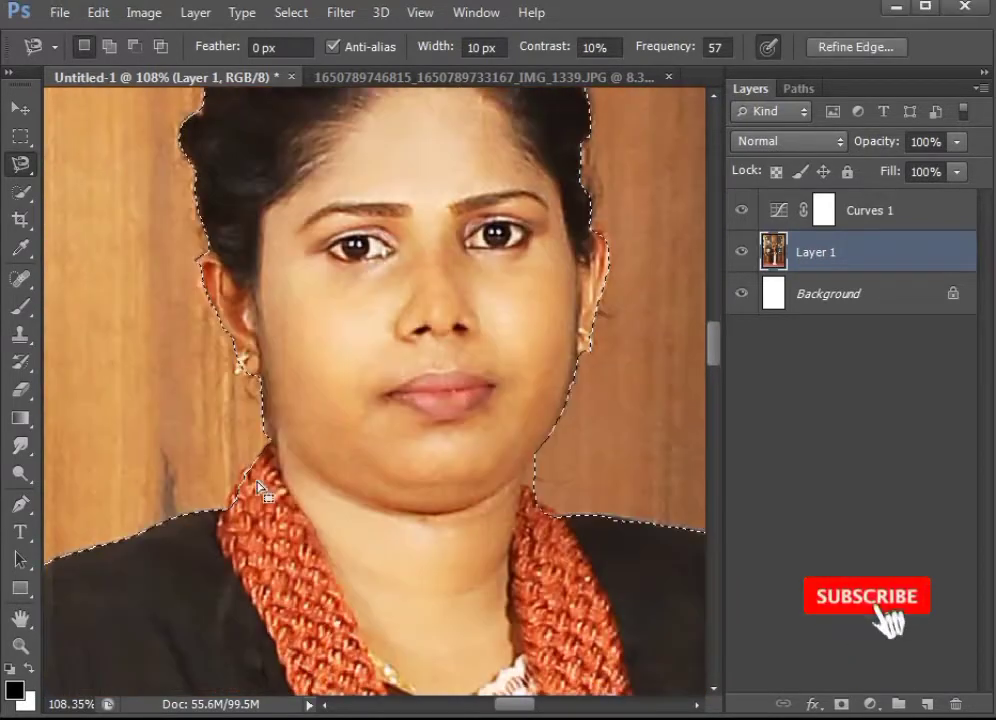
{"action": "scroll", "coordinate": [200, 270], "scroll_direction": "up", "scroll_amount": 3}
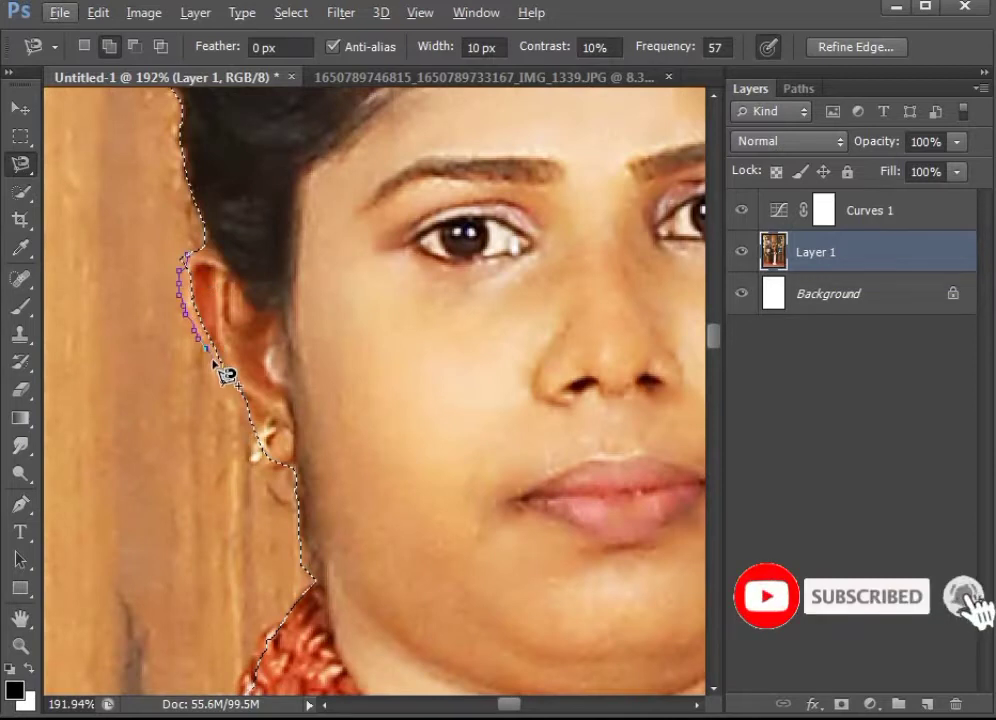
{"action": "left_click_drag", "start_coordinate": [337, 411], "coordinate": [370, 246]}
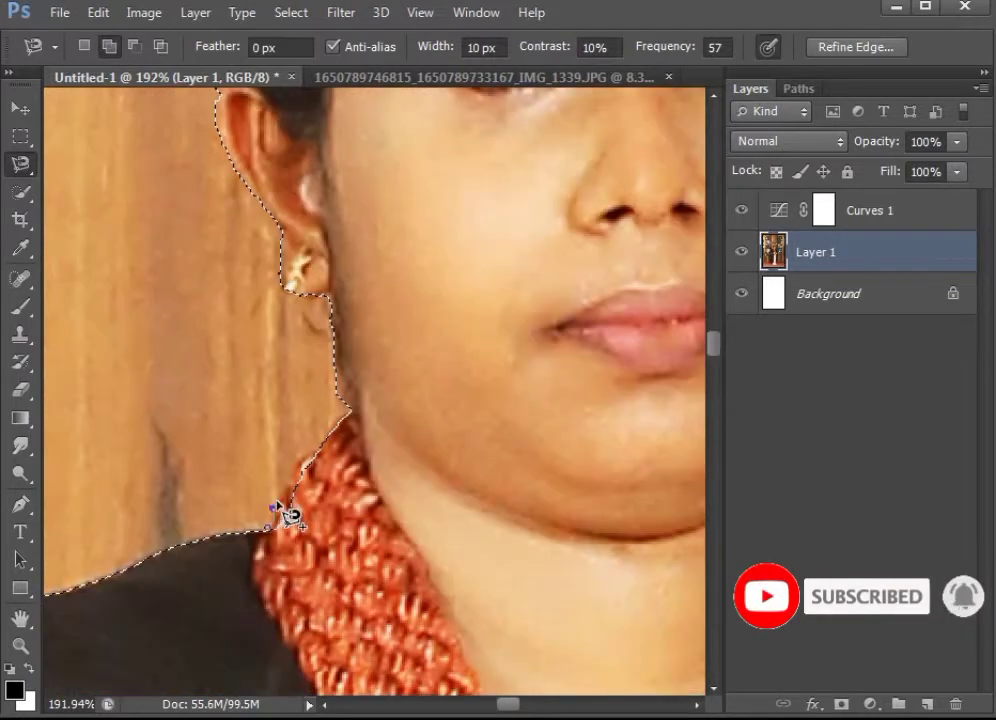
{"action": "left_click_drag", "start_coordinate": [290, 495], "coordinate": [323, 396]}
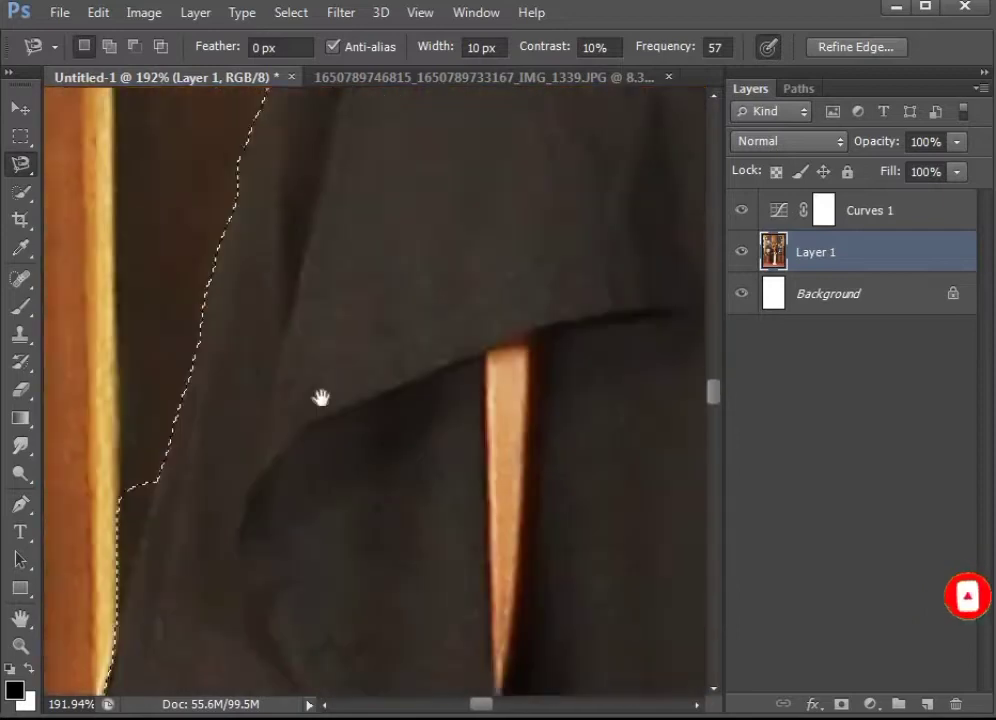
{"action": "left_click_drag", "start_coordinate": [172, 540], "coordinate": [367, 453]}
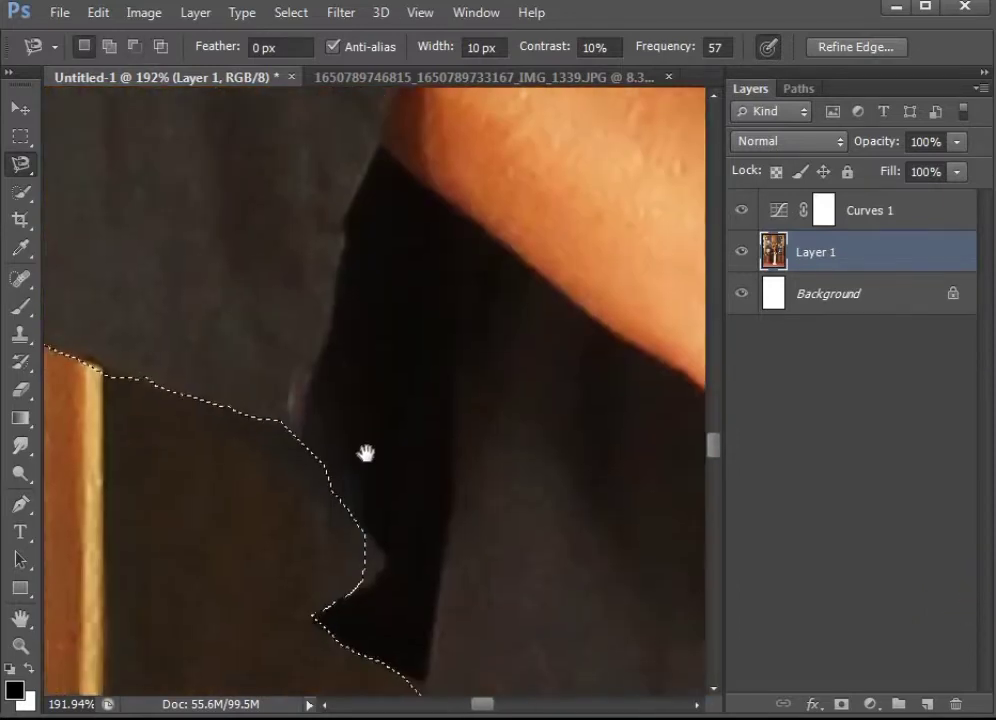
{"action": "mouse_move", "coordinate": [396, 492]}
{"action": "left_mouse_down"}
{"action": "mouse_move", "coordinate": [472, 472]}
{"action": "mouse_move", "coordinate": [424, 444]}
{"action": "mouse_move", "coordinate": [391, 444]}
{"action": "mouse_move", "coordinate": [452, 515]}
{"action": "mouse_move", "coordinate": [220, 427]}
{"action": "left_mouse_up"}
{"action": "left_click_drag", "start_coordinate": [409, 516], "coordinate": [180, 466]}
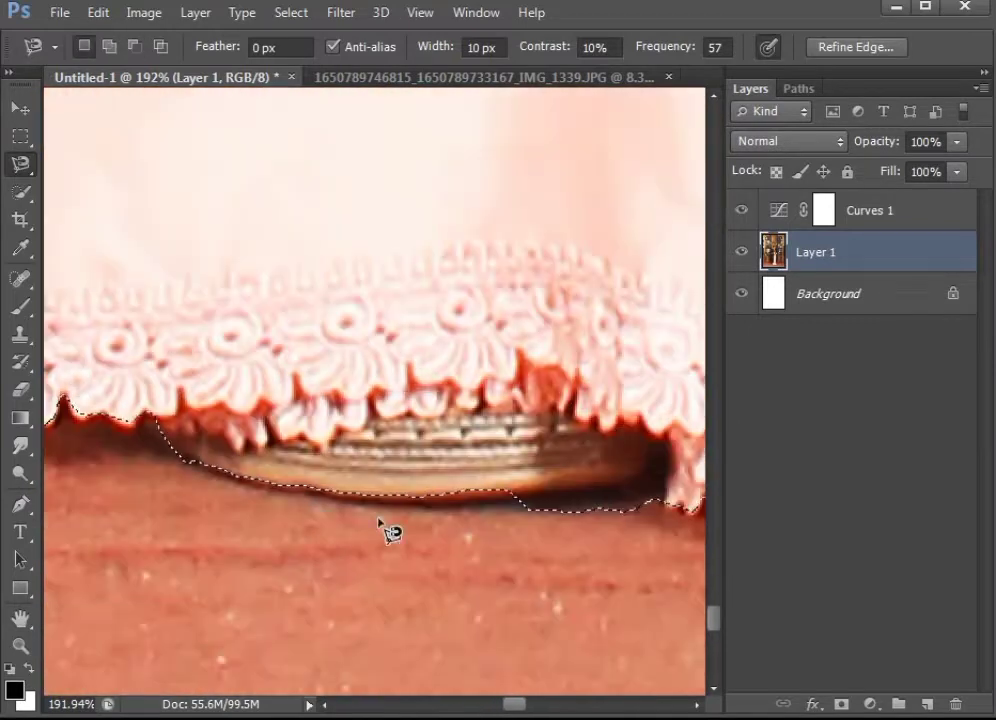
{"action": "mouse_move", "coordinate": [548, 522]}
{"action": "left_mouse_down"}
{"action": "mouse_move", "coordinate": [456, 516]}
{"action": "mouse_move", "coordinate": [328, 566]}
{"action": "left_mouse_up"}
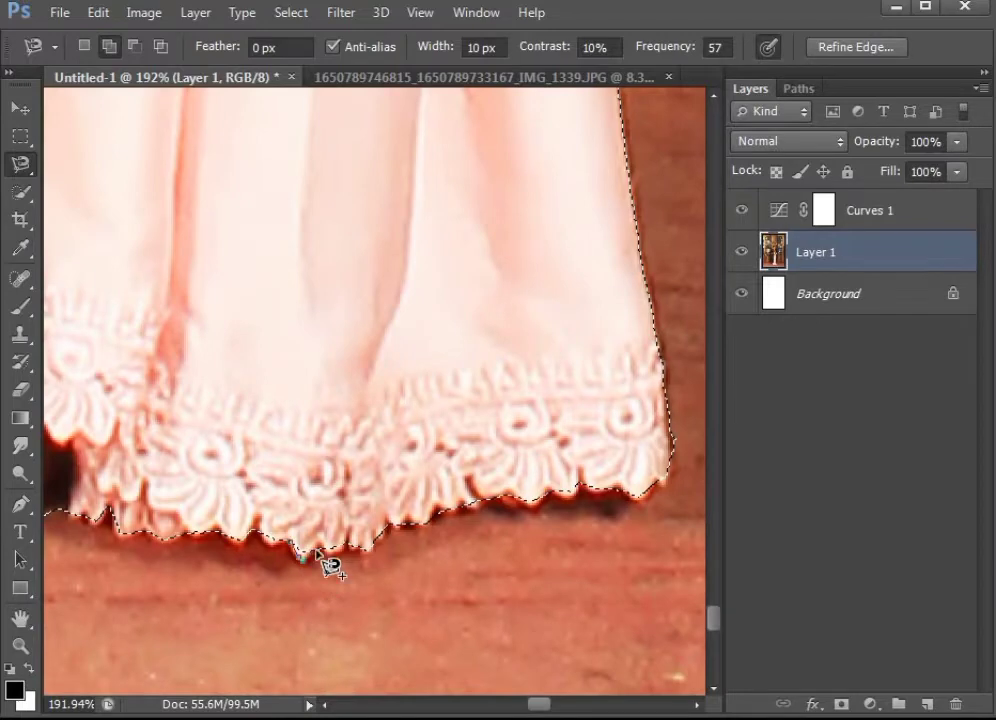
Step: Trace along the gown's striped edge and top, then close the selection at the face
{"action": "mouse_move", "coordinate": [469, 468]}
{"action": "left_mouse_down"}
{"action": "mouse_move", "coordinate": [545, 585]}
{"action": "mouse_move", "coordinate": [462, 400]}
{"action": "left_mouse_up"}
{"action": "mouse_move", "coordinate": [452, 507]}
{"action": "left_mouse_down"}
{"action": "mouse_move", "coordinate": [485, 562]}
{"action": "mouse_move", "coordinate": [512, 580]}
{"action": "left_mouse_up"}
{"action": "mouse_move", "coordinate": [591, 519]}
{"action": "left_mouse_down"}
{"action": "mouse_move", "coordinate": [536, 458]}
{"action": "mouse_move", "coordinate": [549, 347]}
{"action": "mouse_move", "coordinate": [510, 440]}
{"action": "left_mouse_up"}
{"action": "mouse_move", "coordinate": [536, 315]}
{"action": "left_mouse_down"}
{"action": "mouse_move", "coordinate": [357, 424]}
{"action": "mouse_move", "coordinate": [415, 690]}
{"action": "left_mouse_up"}
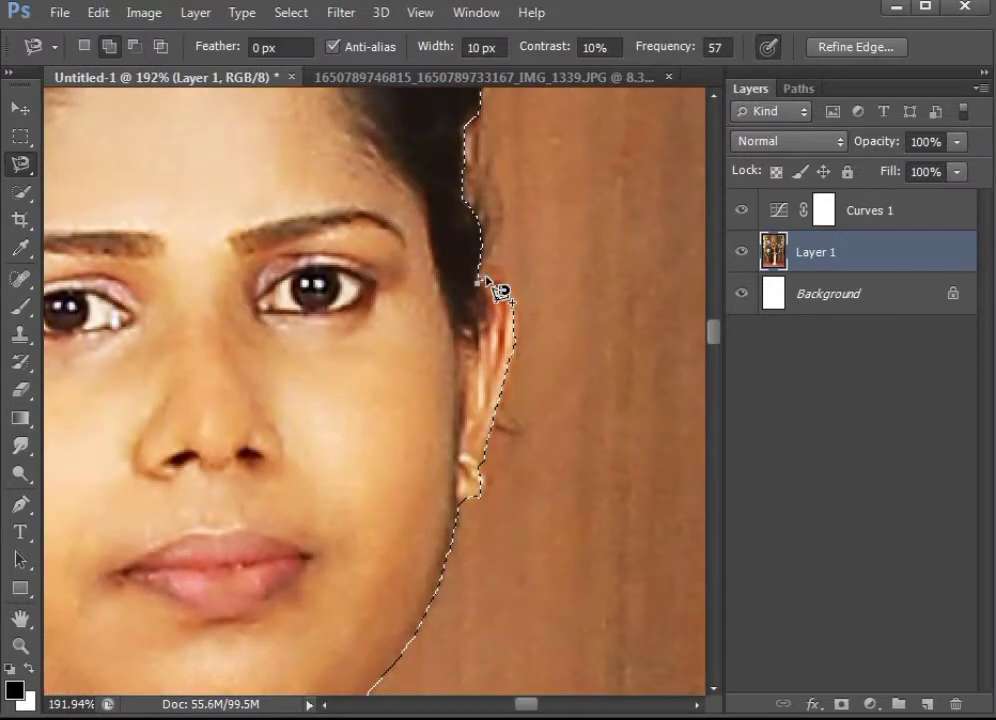
{"action": "scroll", "coordinate": [517, 418], "scroll_direction": "up", "scroll_amount": 1}
{"action": "scroll", "coordinate": [429, 400], "scroll_direction": "up", "scroll_amount": 1}
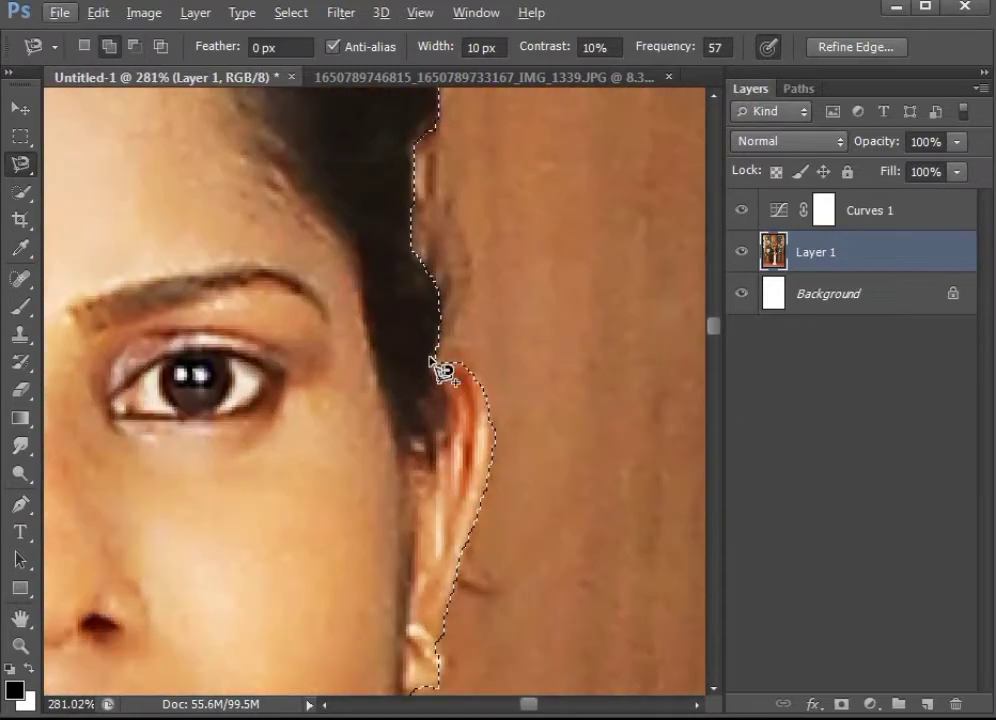
{"action": "double_click", "coordinate": [440, 470]}
Step: Bring up Curves for the selected figure, lifting input 162 to output 174
{"action": "scroll", "coordinate": [420, 371], "scroll_direction": "down", "scroll_amount": 3}
{"action": "left_click_drag", "start_coordinate": [420, 371], "coordinate": [434, 249]}
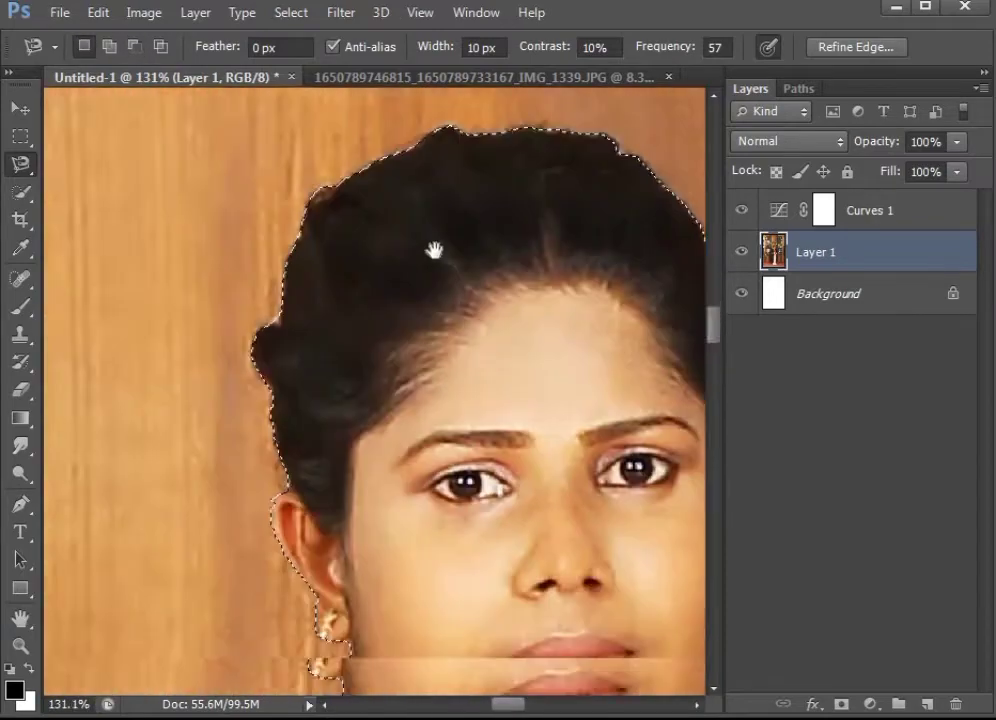
{"action": "scroll", "coordinate": [373, 367], "scroll_direction": "down", "scroll_amount": 3}
{"action": "scroll", "coordinate": [373, 367], "scroll_direction": "up", "scroll_amount": 1}
{"action": "left_click", "coordinate": [143, 12]}
Step: Apply the Curves brightening and set Color Balance midtones to +13, +14, 0
{"action": "left_click", "coordinate": [467, 127]}
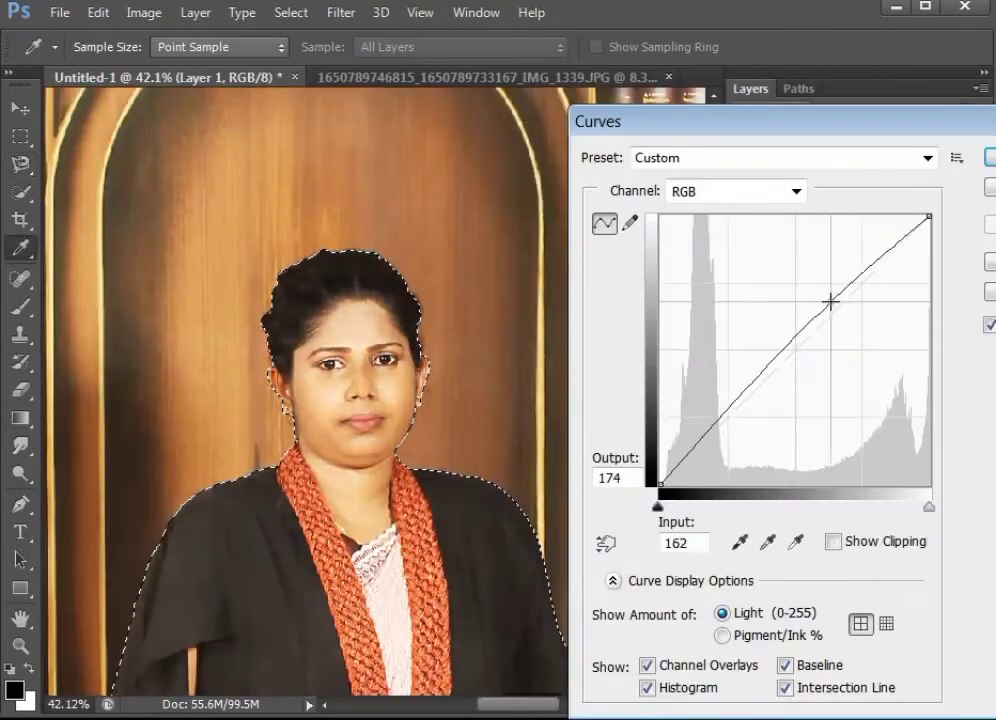
{"action": "key", "text": "Return"}
{"action": "left_click", "coordinate": [143, 12]}
{"action": "left_click", "coordinate": [478, 269]}
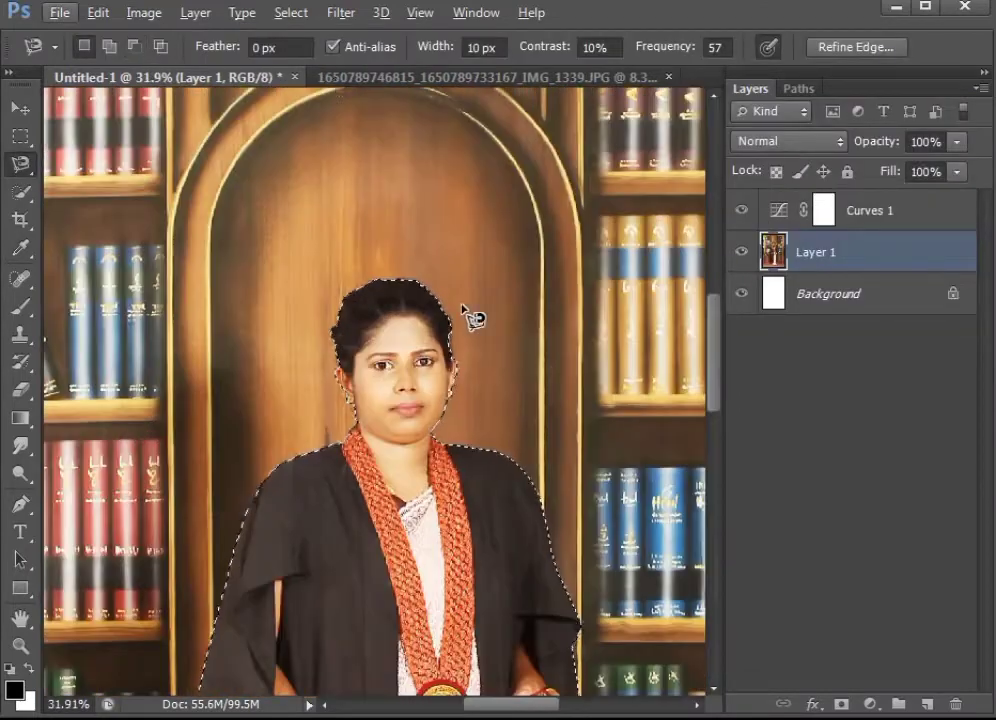
Step: Raise the figure's saturation by +10 with Hue/Saturation
{"action": "key", "text": "ctrl+0"}
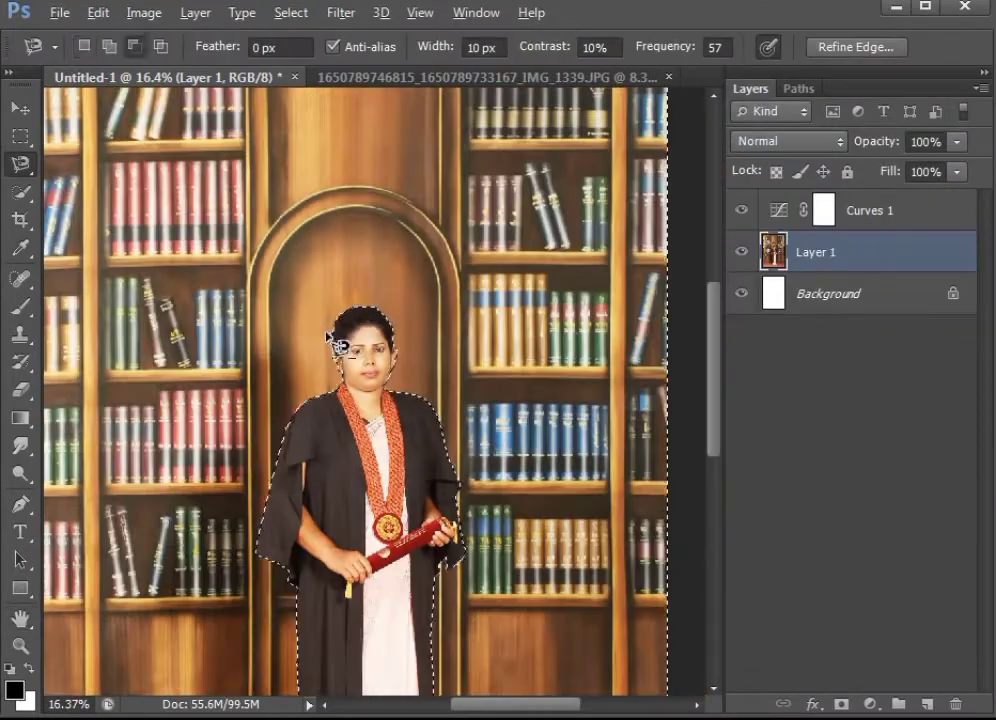
{"action": "left_click", "coordinate": [143, 12]}
{"action": "left_click", "coordinate": [467, 197]}
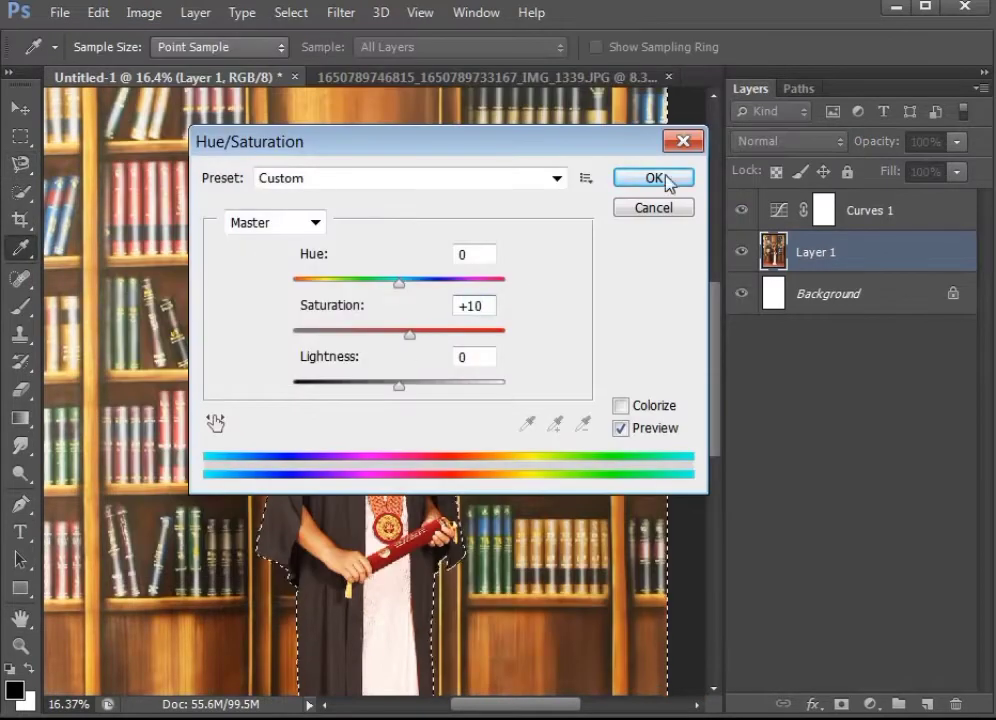
{"action": "left_click", "coordinate": [655, 178]}
{"action": "left_click", "coordinate": [22, 337]}
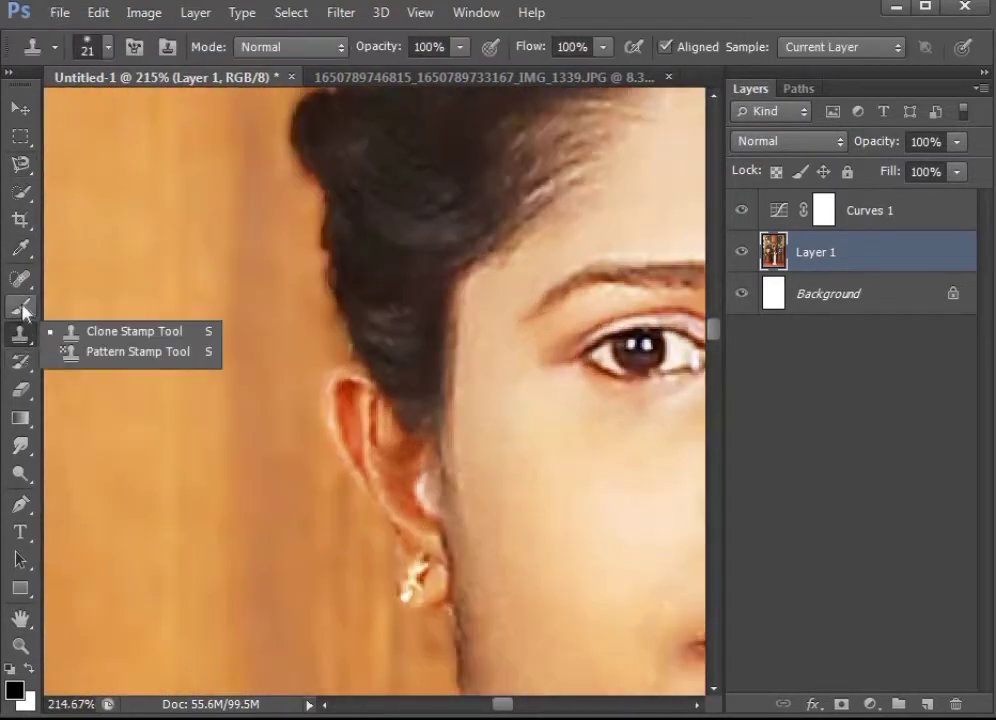
Step: Smudge the graduate's hair outline at 50% strength with the Smudge Tool
{"action": "key", "text": "r"}
{"action": "left_click_drag", "start_coordinate": [313, 180], "coordinate": [422, 224]}
{"action": "left_click_drag", "start_coordinate": [280, 338], "coordinate": [325, 310]}
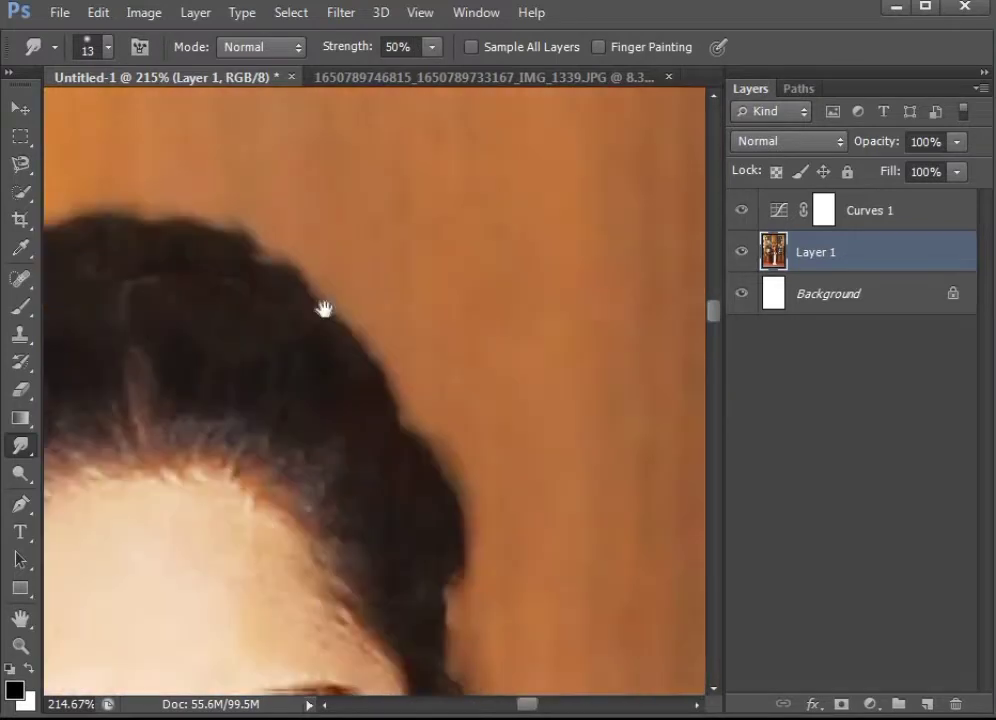
{"action": "scroll", "coordinate": [300, 305], "scroll_direction": "down", "scroll_amount": 5}
{"action": "scroll", "coordinate": [240, 360], "scroll_direction": "down", "scroll_amount": 3}
{"action": "scroll", "coordinate": [400, 400], "scroll_direction": "down", "scroll_amount": 3}
{"action": "scroll", "coordinate": [500, 370], "scroll_direction": "down", "scroll_amount": 3}
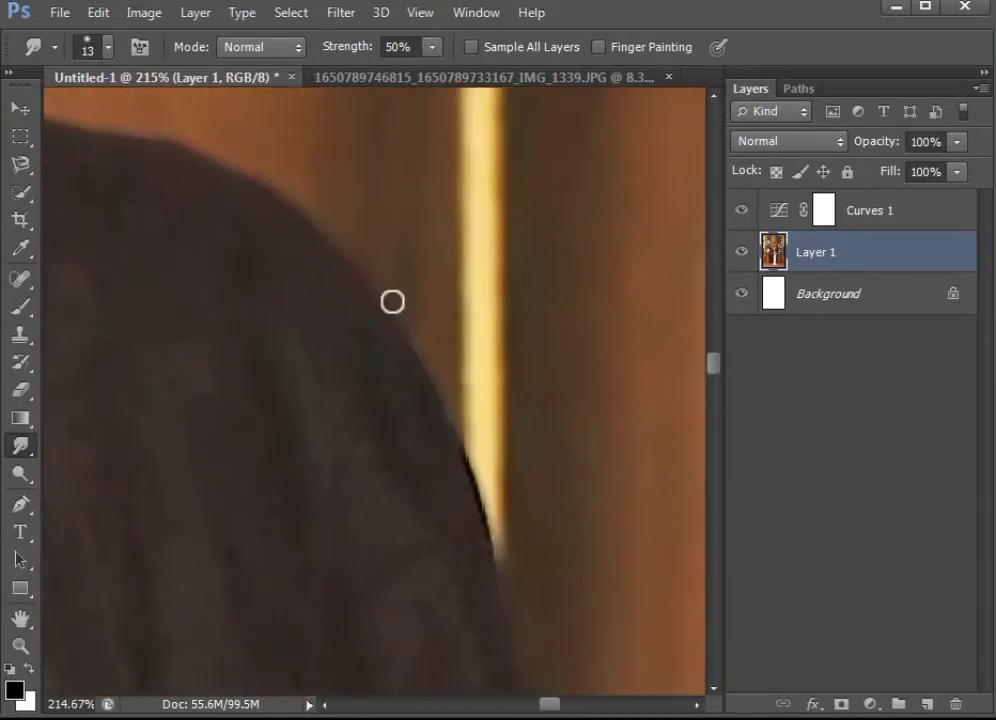
{"action": "scroll", "coordinate": [462, 411], "scroll_direction": "down", "scroll_amount": 3}
{"action": "scroll", "coordinate": [502, 522], "scroll_direction": "down", "scroll_amount": 3}
{"action": "scroll", "coordinate": [340, 124], "scroll_direction": "down", "scroll_amount": 3}
{"action": "scroll", "coordinate": [374, 413], "scroll_direction": "down", "scroll_amount": 2}
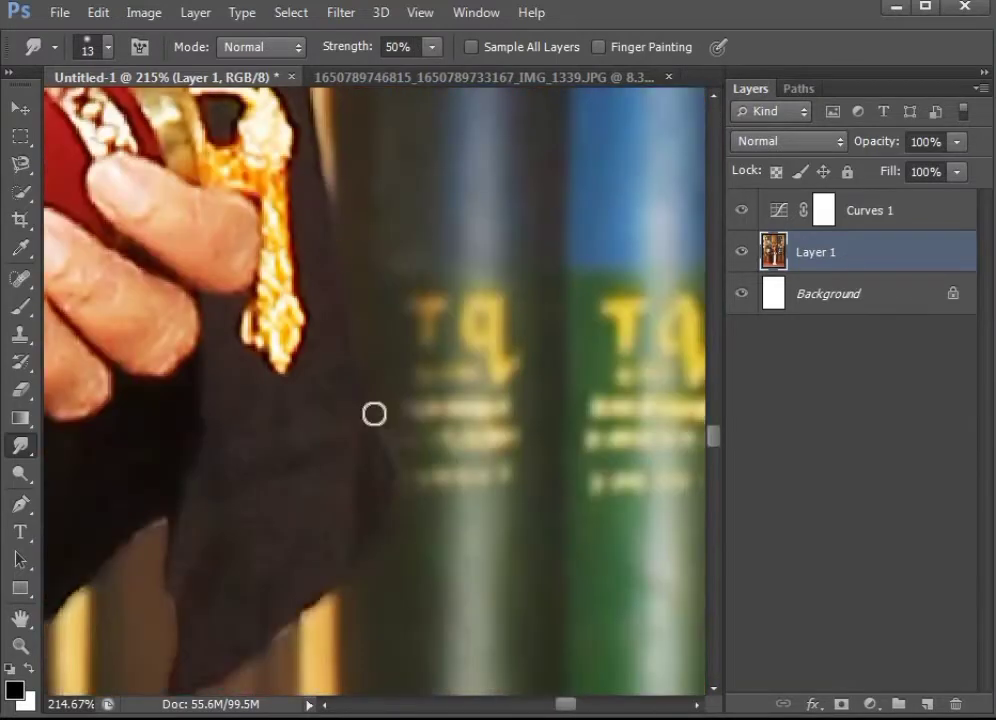
{"action": "scroll", "coordinate": [374, 413], "scroll_direction": "down", "scroll_amount": 3}
{"action": "scroll", "coordinate": [316, 258], "scroll_direction": "down", "scroll_amount": 3}
{"action": "scroll", "coordinate": [309, 298], "scroll_direction": "down", "scroll_amount": 2}
Step: Continue smudging the figure's edges along the wood bars, zooming around to check
{"action": "mouse_move", "coordinate": [236, 336]}
{"action": "left_mouse_down"}
{"action": "mouse_move", "coordinate": [340, 378]}
{"action": "mouse_move", "coordinate": [316, 420]}
{"action": "left_mouse_up"}
{"action": "scroll", "coordinate": [322, 509], "scroll_direction": "down", "scroll_amount": 3}
{"action": "scroll", "coordinate": [400, 358], "scroll_direction": "down", "scroll_amount": 3}
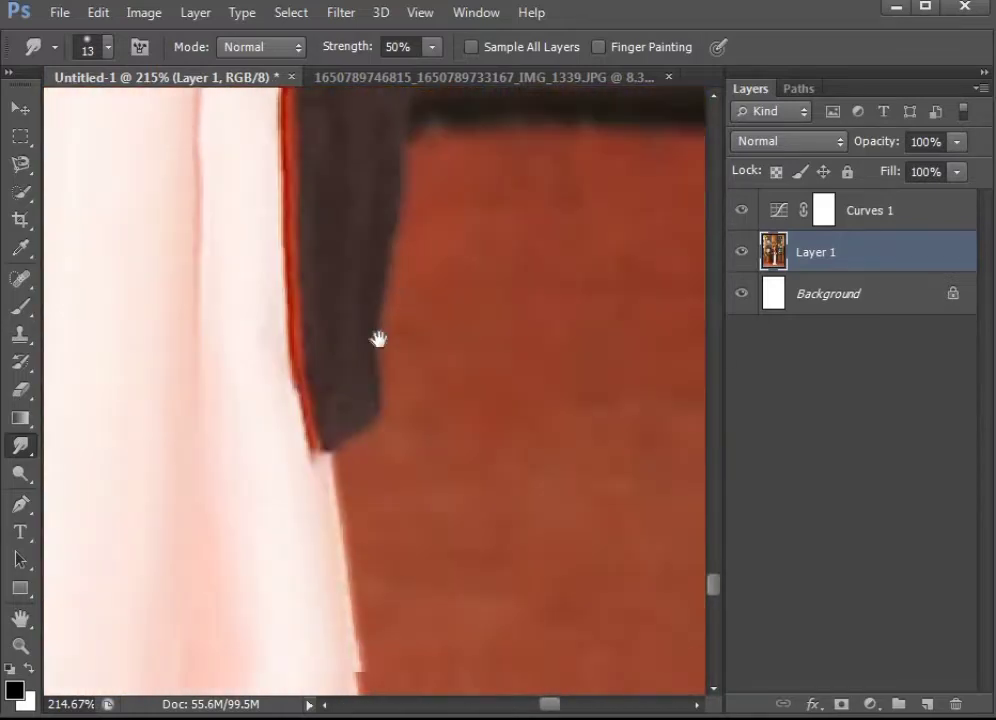
{"action": "scroll", "coordinate": [378, 339], "scroll_direction": "down", "scroll_amount": 3}
{"action": "scroll", "coordinate": [447, 422], "scroll_direction": "up", "scroll_amount": 2}
{"action": "scroll", "coordinate": [360, 469], "scroll_direction": "up", "scroll_amount": 3}
{"action": "scroll", "coordinate": [291, 347], "scroll_direction": "up", "scroll_amount": 2}
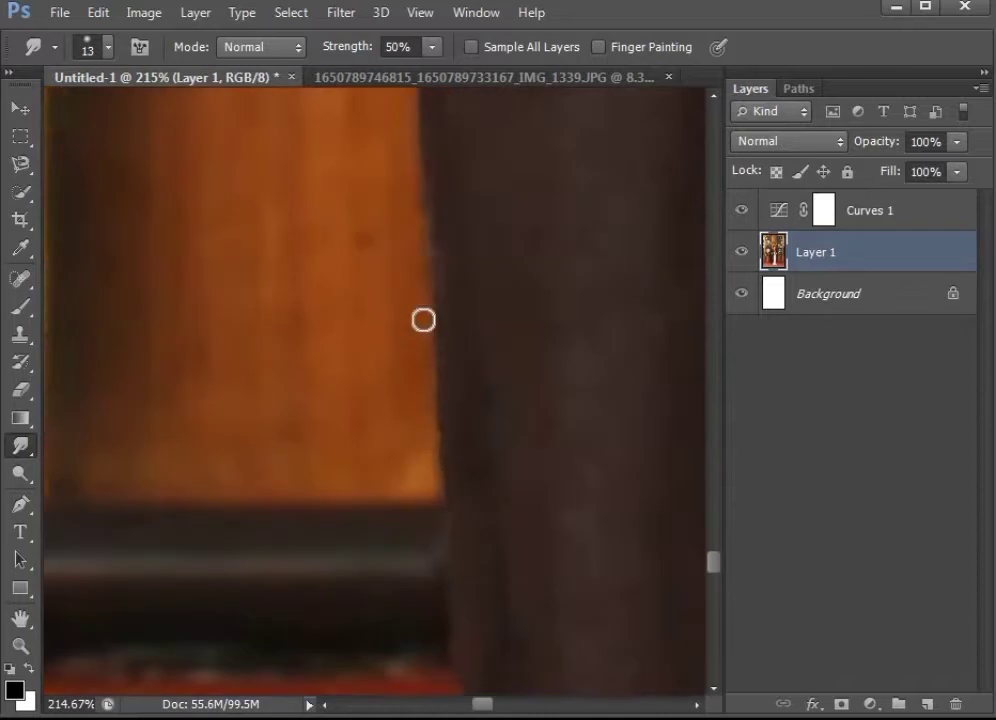
{"action": "scroll", "coordinate": [423, 320], "scroll_direction": "up", "scroll_amount": 2}
{"action": "scroll", "coordinate": [429, 549], "scroll_direction": "up", "scroll_amount": 2}
{"action": "scroll", "coordinate": [482, 578], "scroll_direction": "up", "scroll_amount": 2}
{"action": "scroll", "coordinate": [478, 627], "scroll_direction": "up", "scroll_amount": 1}
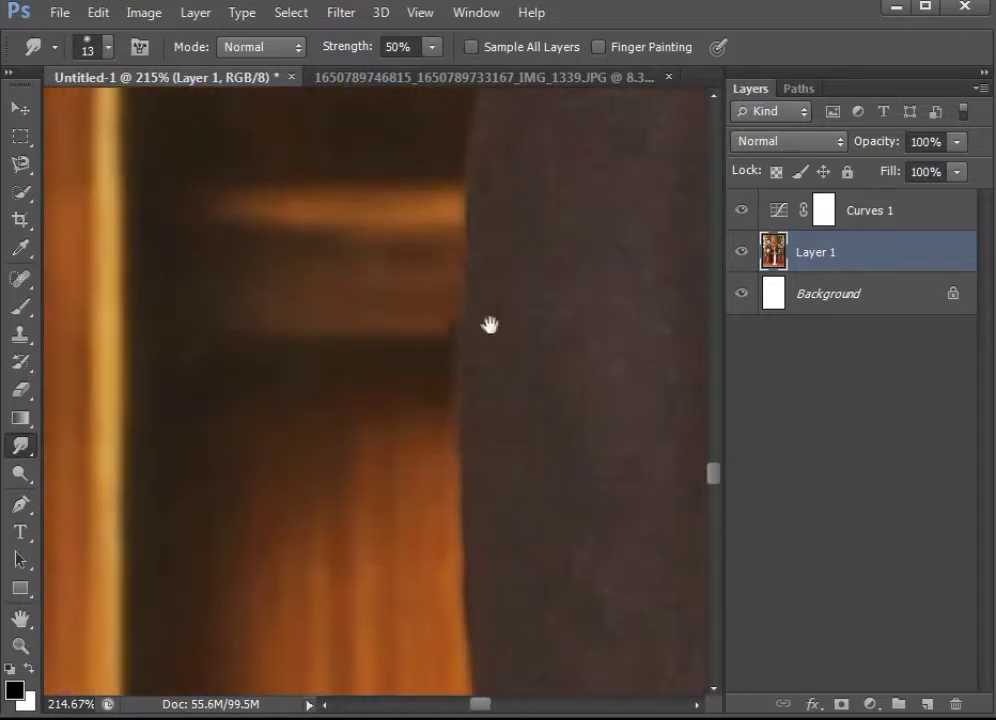
{"action": "scroll", "coordinate": [318, 418], "scroll_direction": "up", "scroll_amount": 2}
{"action": "scroll", "coordinate": [178, 502], "scroll_direction": "up", "scroll_amount": 1}
{"action": "scroll", "coordinate": [293, 233], "scroll_direction": "up", "scroll_amount": 1}
{"action": "scroll", "coordinate": [352, 490], "scroll_direction": "up", "scroll_amount": 2}
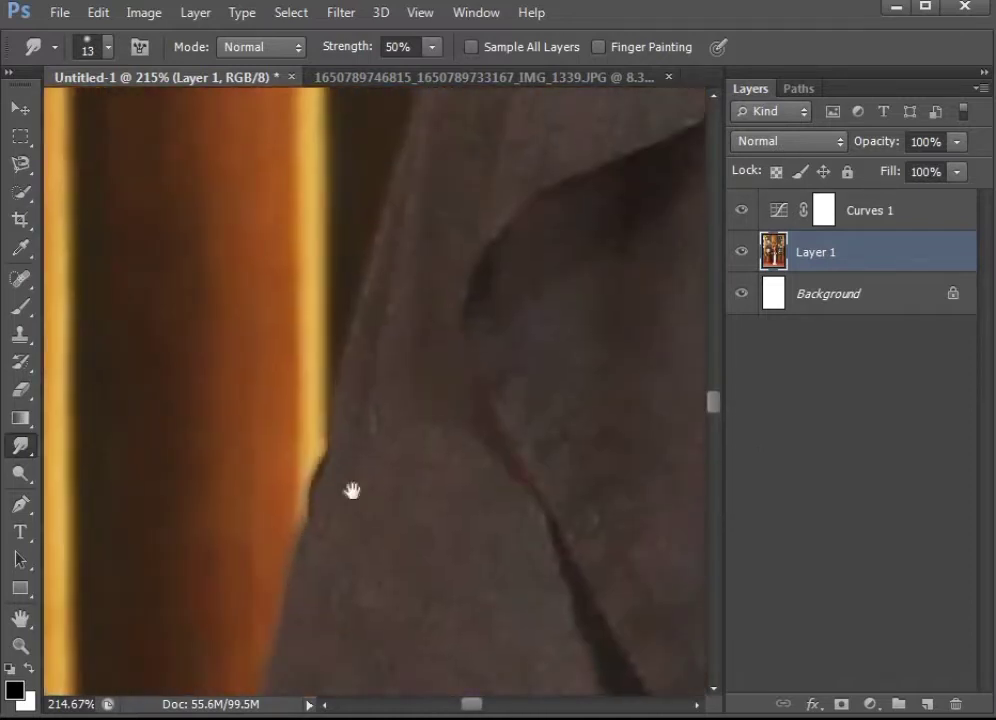
{"action": "scroll", "coordinate": [352, 490], "scroll_direction": "up", "scroll_amount": 2}
{"action": "scroll", "coordinate": [422, 311], "scroll_direction": "up", "scroll_amount": 2}
{"action": "scroll", "coordinate": [433, 498], "scroll_direction": "right", "scroll_amount": 1}
{"action": "scroll", "coordinate": [422, 429], "scroll_direction": "up", "scroll_amount": 2}
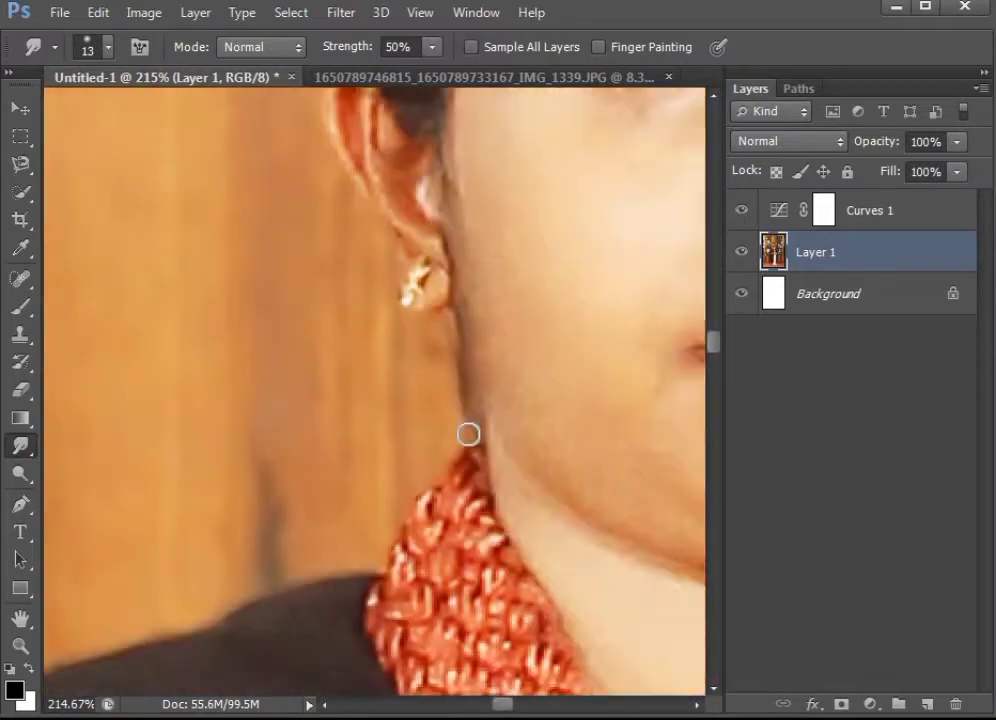
{"action": "scroll", "coordinate": [468, 434], "scroll_direction": "down", "scroll_amount": 5}
{"action": "scroll", "coordinate": [374, 380], "scroll_direction": "down", "scroll_amount": 5}
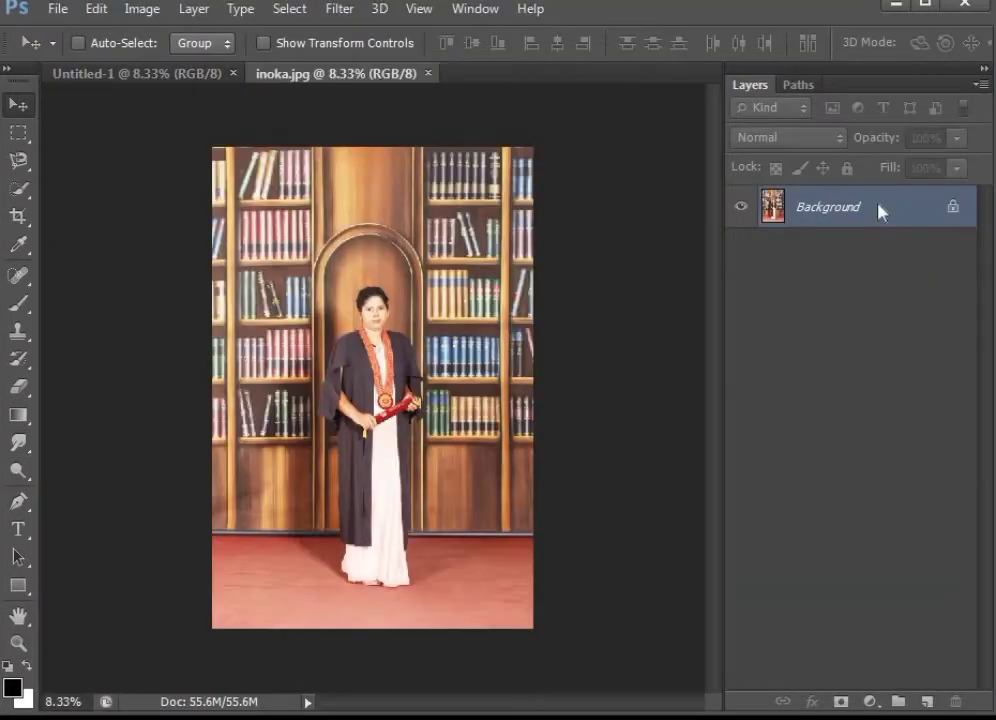
Step: Duplicate the photo layer and add an Inside stroke of 106 px
{"action": "key", "text": "ctrl+j"}
{"action": "double_click", "coordinate": [878, 206]}
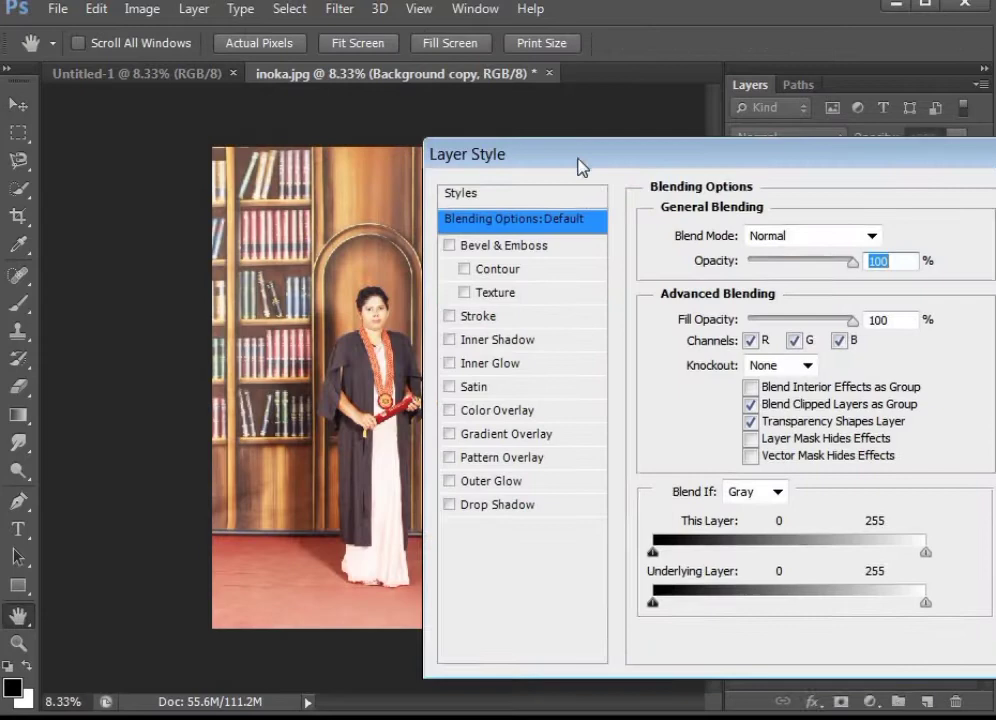
{"action": "left_click", "coordinate": [478, 315]}
{"action": "left_click", "coordinate": [793, 259]}
{"action": "left_click_drag", "start_coordinate": [797, 242], "coordinate": [790, 242]}
{"action": "left_click", "coordinate": [705, 381]}
Step: Set the stroke colour to dark brown and apply the layer style
{"action": "mouse_move", "coordinate": [456, 330]}
{"action": "left_mouse_down"}
{"action": "mouse_move", "coordinate": [471, 427]}
{"action": "mouse_move", "coordinate": [478, 178]}
{"action": "mouse_move", "coordinate": [480, 455]}
{"action": "mouse_move", "coordinate": [478, 437]}
{"action": "left_mouse_up"}
{"action": "left_click_drag", "start_coordinate": [428, 190], "coordinate": [442, 173]}
{"action": "left_click", "coordinate": [669, 170]}
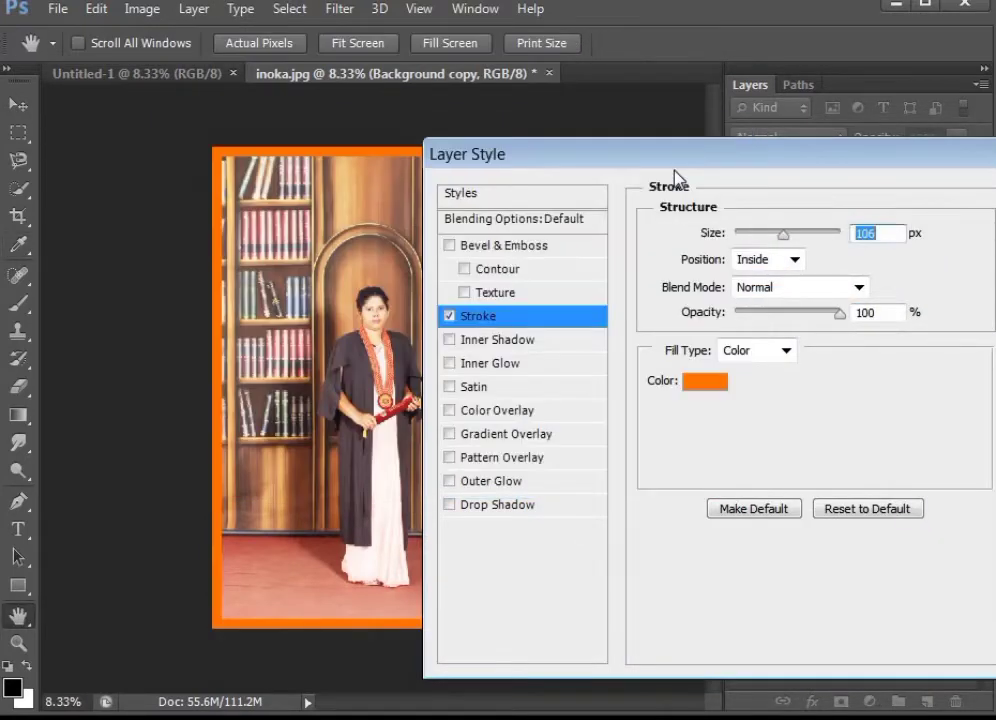
{"action": "left_click_drag", "start_coordinate": [674, 151], "coordinate": [608, 151]}
{"action": "left_click", "coordinate": [625, 389]}
{"action": "left_click", "coordinate": [669, 170]}
{"action": "left_click", "coordinate": [978, 190]}
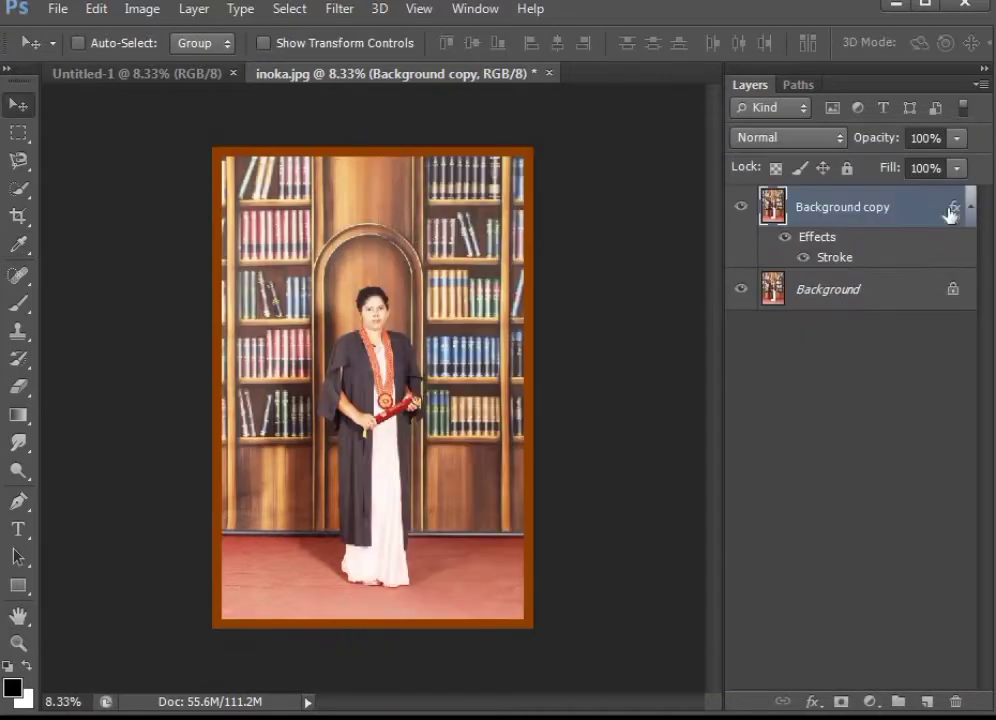
Step: Merge the two photo layers and drag the bordered photo into Untitled-1
{"action": "left_click", "coordinate": [860, 256], "text": "shift"}
{"action": "right_click", "coordinate": [860, 256]}
{"action": "left_click", "coordinate": [794, 393]}
{"action": "mouse_move", "coordinate": [356, 282]}
{"action": "left_mouse_down"}
{"action": "mouse_move", "coordinate": [327, 372]}
{"action": "mouse_move", "coordinate": [338, 244]}
{"action": "left_mouse_up"}
Step: Scale the placed photo down to about 77.6% and commit it
{"action": "key", "text": "ctrl+t"}
{"action": "left_click_drag", "start_coordinate": [533, 147], "coordinate": [495, 191]}
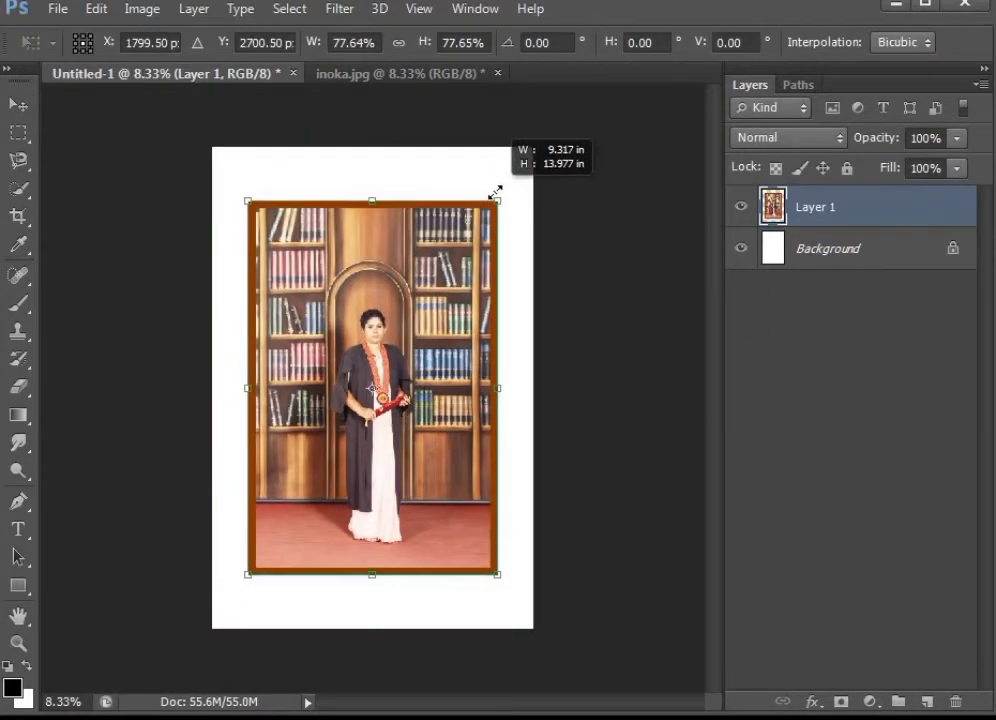
{"action": "left_click", "coordinate": [808, 258]}
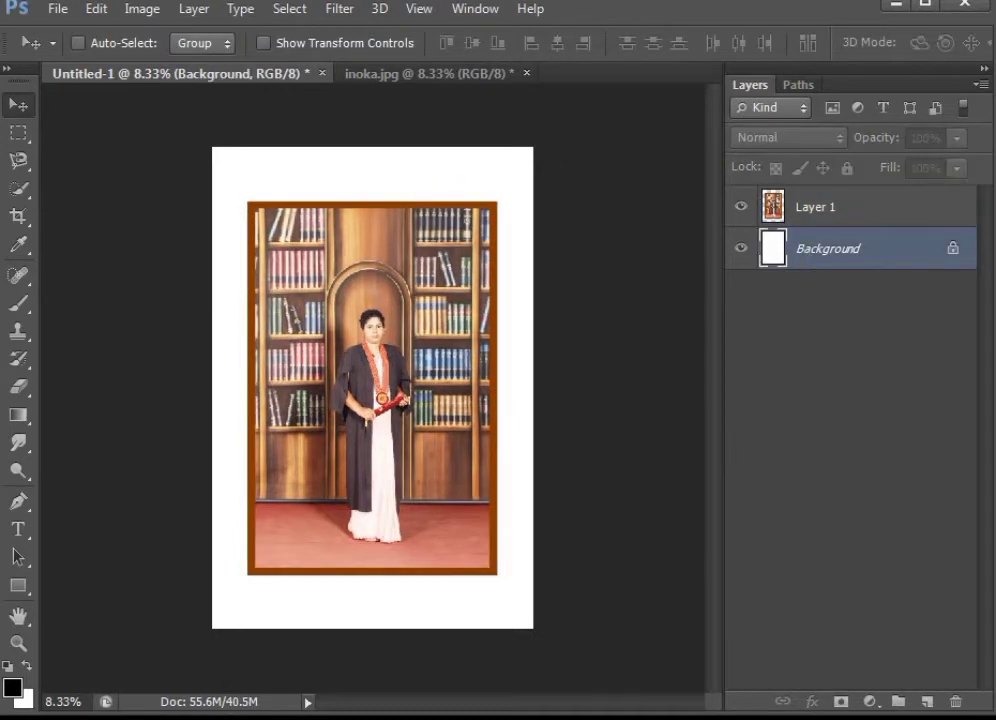
Step: Fill the page background with the Paint Bucket, trying orange then yellow
{"action": "right_click", "coordinate": [18, 414]}
{"action": "left_click", "coordinate": [84, 434]}
{"action": "left_click", "coordinate": [12, 688]}
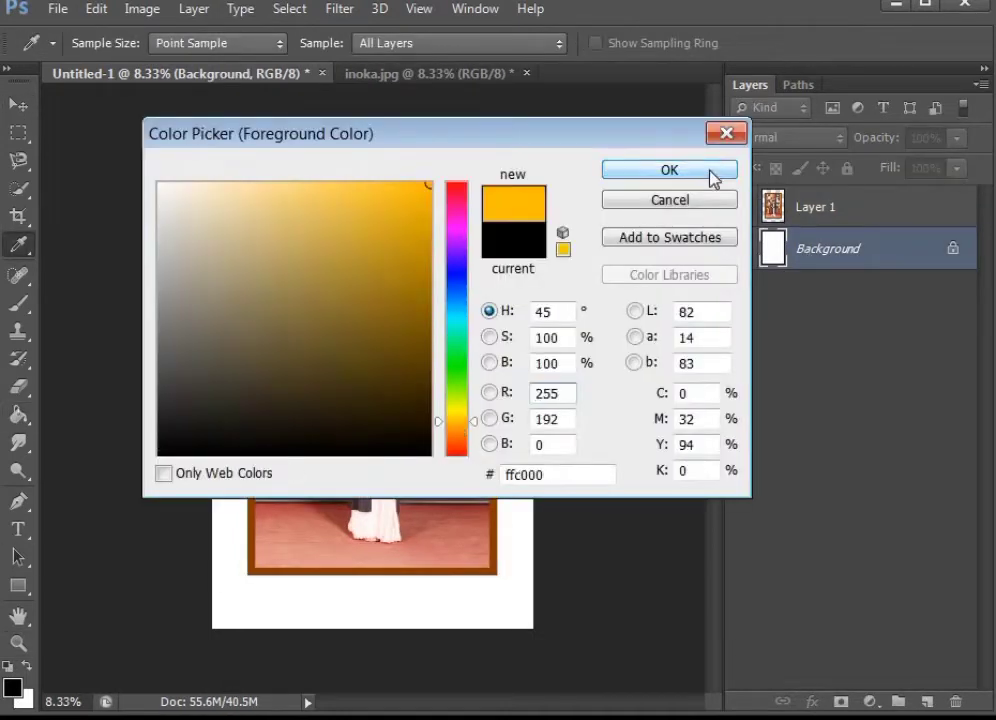
{"action": "left_click", "coordinate": [711, 174]}
{"action": "left_click", "coordinate": [435, 176]}
{"action": "left_click", "coordinate": [12, 688]}
{"action": "left_click", "coordinate": [455, 410]}
{"action": "left_click", "coordinate": [669, 169]}
{"action": "left_click", "coordinate": [313, 173]}
Step: Refill the page background with a pale cream web-safe colour
{"action": "left_click", "coordinate": [12, 688]}
{"action": "left_click", "coordinate": [163, 473]}
{"action": "left_click", "coordinate": [456, 228]}
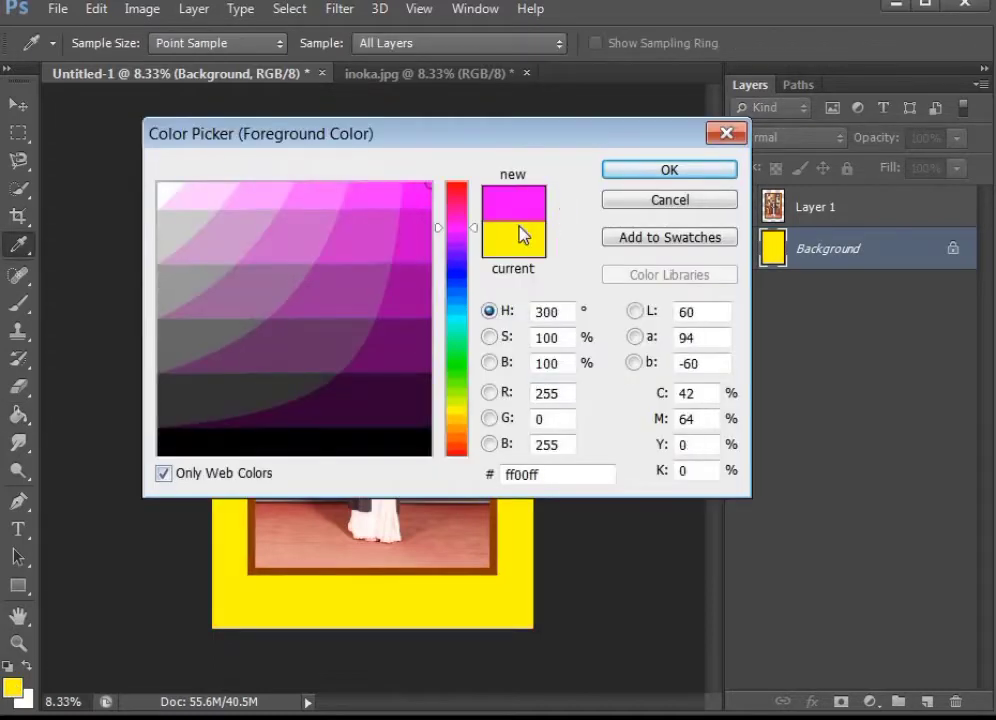
{"action": "left_click_drag", "start_coordinate": [473, 240], "coordinate": [474, 432]}
{"action": "key", "text": "Return"}
{"action": "key", "text": "g"}
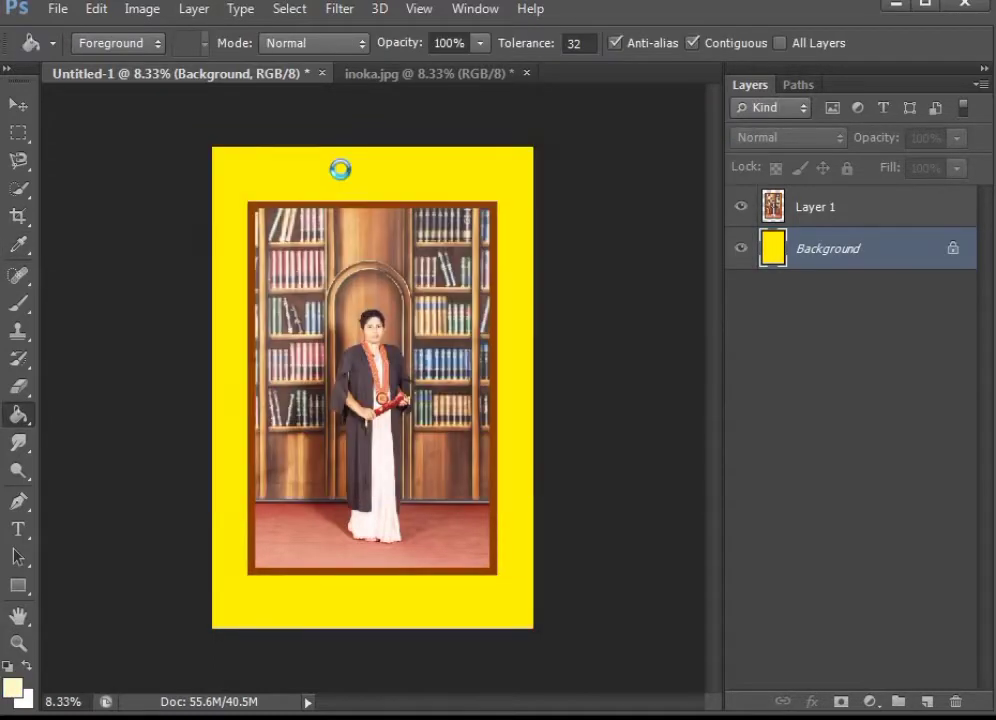
{"action": "left_click", "coordinate": [338, 170]}
Step: Close the original inoka.jpg photo, answering its save prompt
{"action": "left_click", "coordinate": [526, 73]}
{"action": "left_click", "coordinate": [498, 291]}
{"action": "left_click", "coordinate": [58, 8]}
Step: Open the university logo PNG from the Desktop and move it into Untitled-1
{"action": "left_click", "coordinate": [93, 62]}
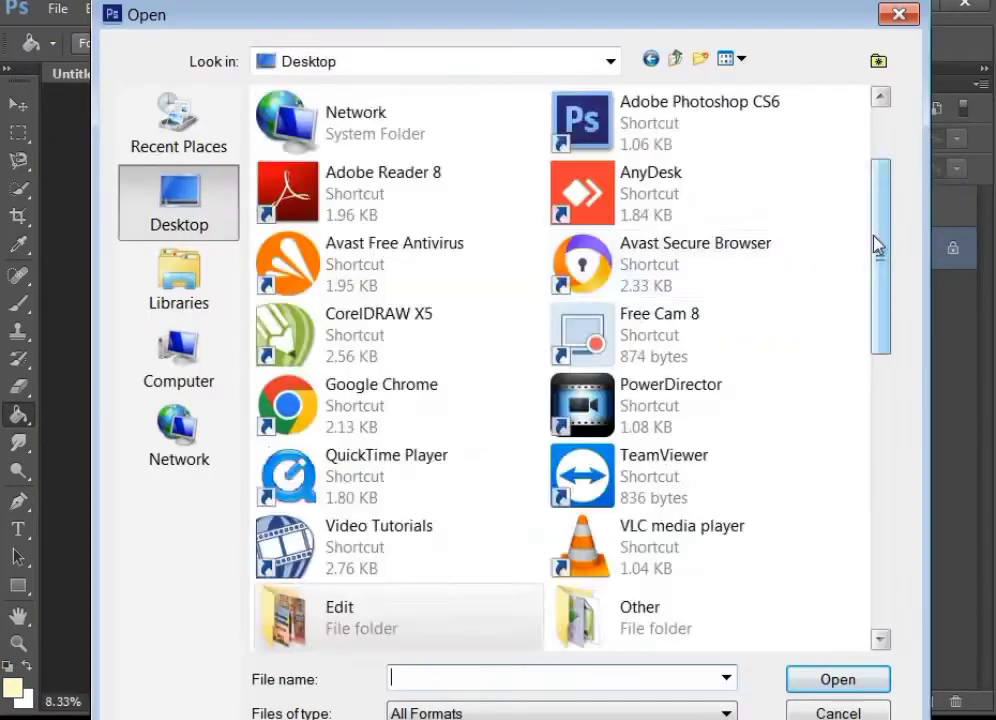
{"action": "scroll", "coordinate": [400, 300], "scroll_direction": "down", "scroll_amount": 10}
{"action": "left_click", "coordinate": [400, 356]}
{"action": "double_click", "coordinate": [400, 356]}
{"action": "left_click", "coordinate": [389, 300]}
{"action": "key", "text": "v"}
{"action": "mouse_move", "coordinate": [405, 345]}
{"action": "left_mouse_down"}
{"action": "mouse_move", "coordinate": [356, 244]}
{"action": "mouse_move", "coordinate": [389, 278]}
{"action": "left_mouse_up"}
Step: Delete the duplicate logo layer and stack the logo above the photo
{"action": "right_click", "coordinate": [740, 289]}
{"action": "left_click", "coordinate": [311, 196]}
{"action": "left_click", "coordinate": [408, 293]}
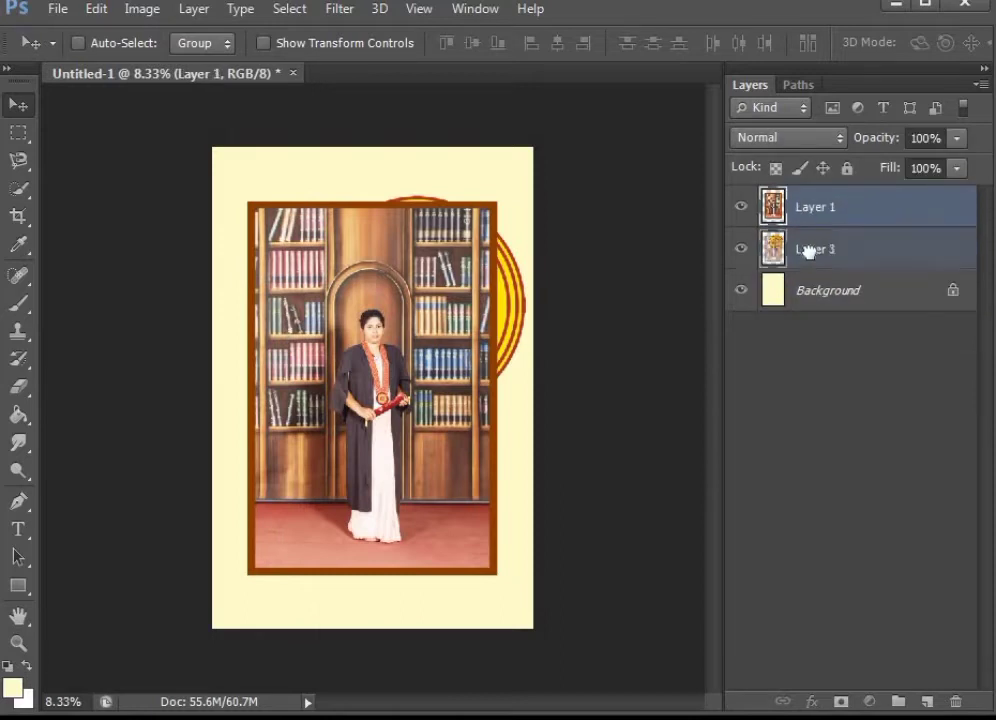
{"action": "left_click_drag", "start_coordinate": [815, 207], "coordinate": [807, 251]}
Step: Scale the logo to about 23.5% and place it at the top-left
{"action": "key", "text": "ctrl+t"}
{"action": "key", "text": "Escape"}
{"action": "key", "text": "ctrl+t"}
{"action": "mouse_move", "coordinate": [527, 433]}
{"action": "left_mouse_down"}
{"action": "mouse_move", "coordinate": [316, 238]}
{"action": "mouse_move", "coordinate": [358, 253]}
{"action": "left_mouse_up"}
{"action": "scroll", "coordinate": [284, 182], "scroll_direction": "up", "scroll_amount": 1}
{"action": "scroll", "coordinate": [284, 182], "scroll_direction": "up", "scroll_amount": 3}
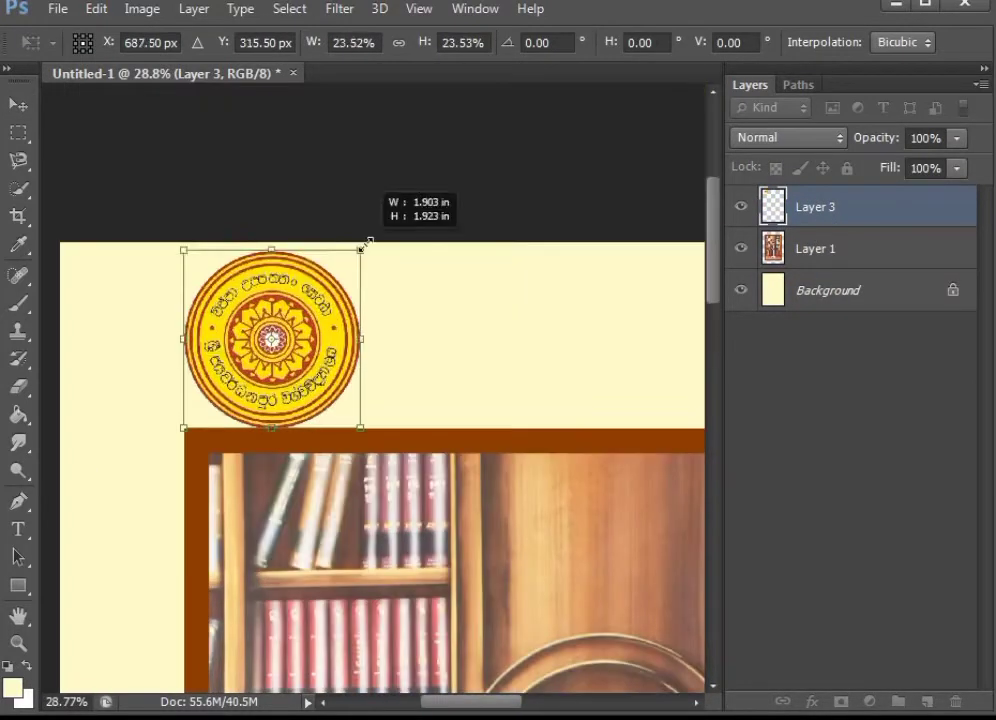
{"action": "key", "text": "Return"}
{"action": "scroll", "coordinate": [227, 396], "scroll_direction": "down", "scroll_amount": 1, "text": "alt"}
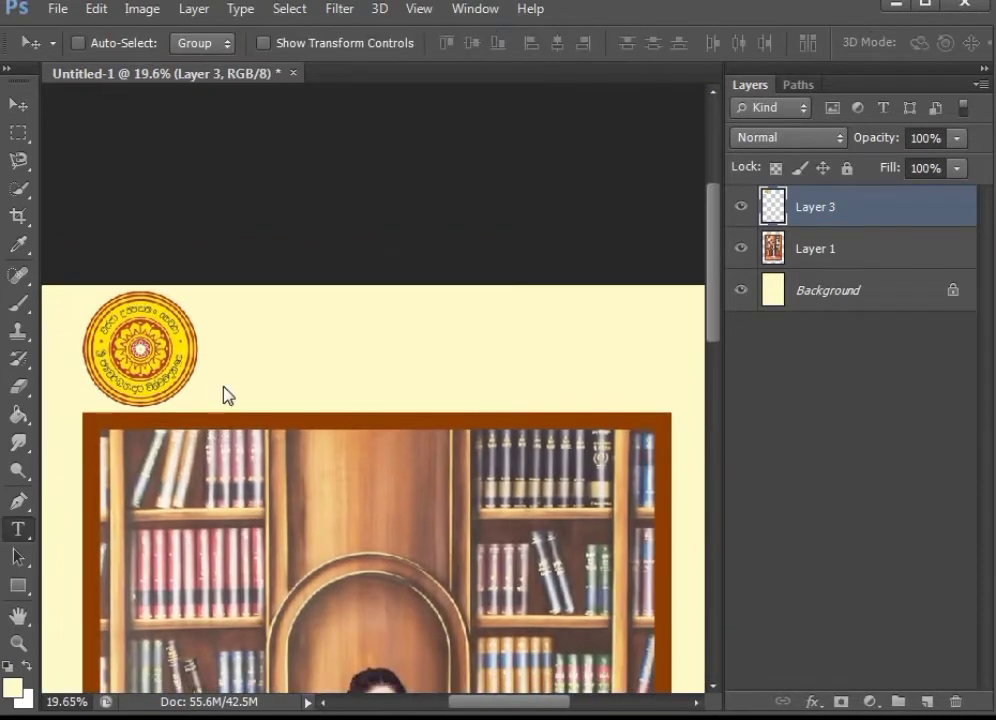
Step: Add the heading 'UNIVERSITY OF KELANIYA, SRI LANKA.' in brown, 36 pt, bold condensed font
{"action": "left_click", "coordinate": [225, 345]}
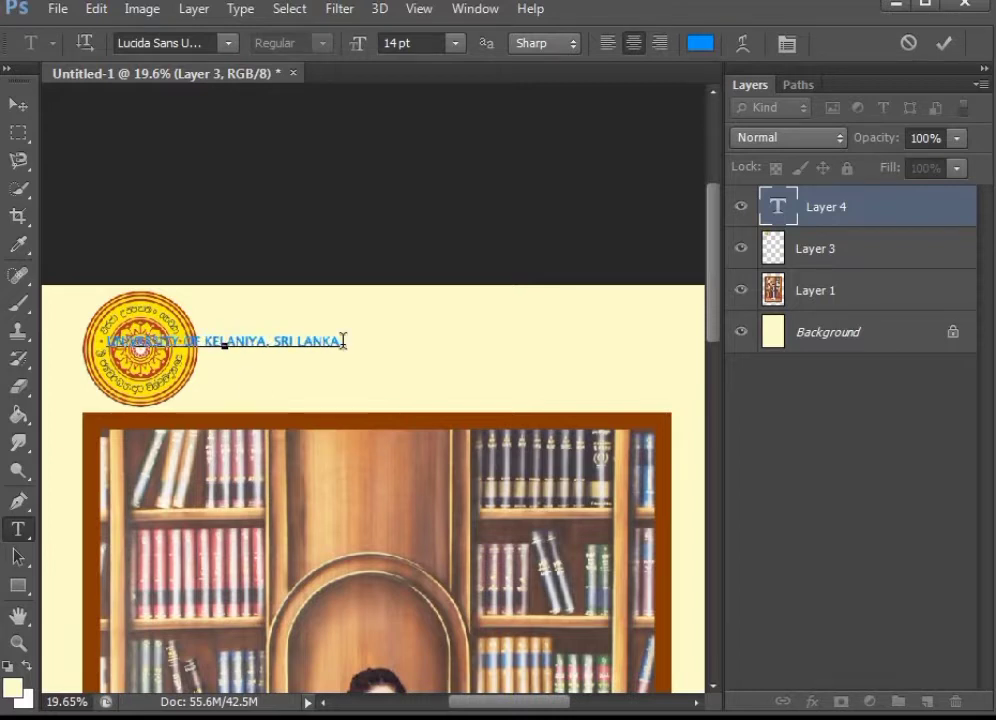
{"action": "key", "text": "ctrl+a"}
{"action": "left_click", "coordinate": [700, 42]}
{"action": "left_click", "coordinate": [92, 459]}
{"action": "left_click", "coordinate": [668, 170]}
{"action": "left_click", "coordinate": [455, 42]}
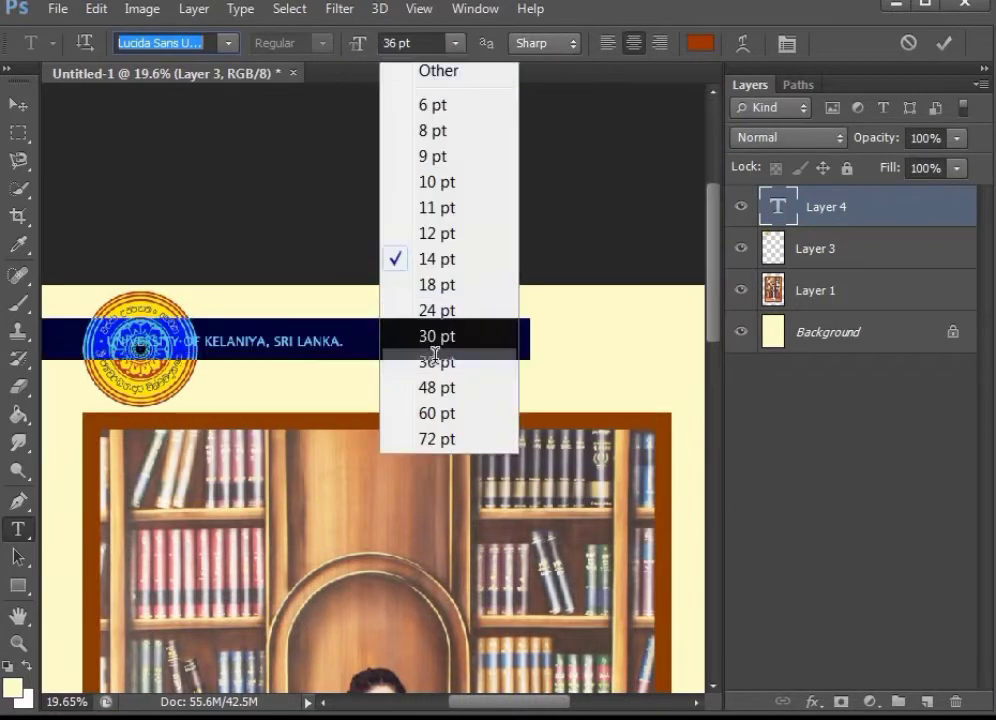
{"action": "left_click", "coordinate": [435, 355]}
{"action": "key", "text": "Down"}
{"action": "key", "text": "Down"}
{"action": "key", "text": "Down"}
{"action": "key", "text": "Down"}
{"action": "key", "text": "Down"}
{"action": "key", "text": "Down"}
{"action": "left_click", "coordinate": [228, 42]}
{"action": "mouse_move", "coordinate": [494, 511]}
{"action": "left_mouse_down"}
{"action": "mouse_move", "coordinate": [505, 338]}
{"action": "mouse_move", "coordinate": [494, 228]}
{"action": "left_mouse_up"}
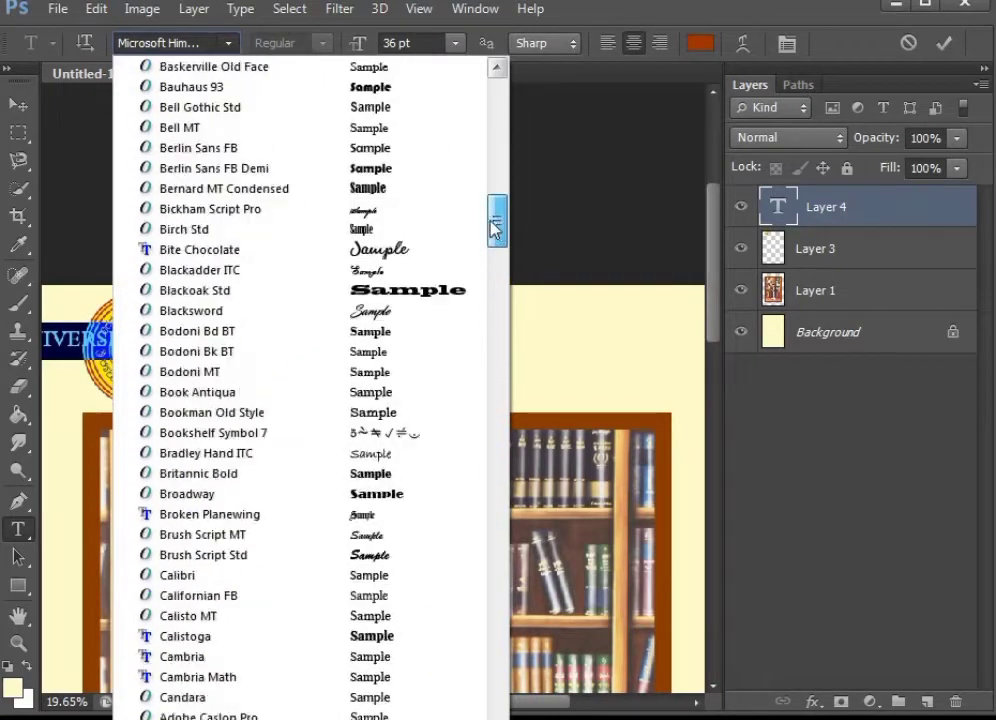
{"action": "left_click", "coordinate": [224, 188]}
Step: Move the heading beside the logo and squeeze it narrower to fit
{"action": "key", "text": "ctrl+Return"}
{"action": "left_click_drag", "start_coordinate": [436, 387], "coordinate": [367, 376]}
{"action": "key", "text": "ctrl+t"}
{"action": "left_click_drag", "start_coordinate": [67, 378], "coordinate": [210, 378]}
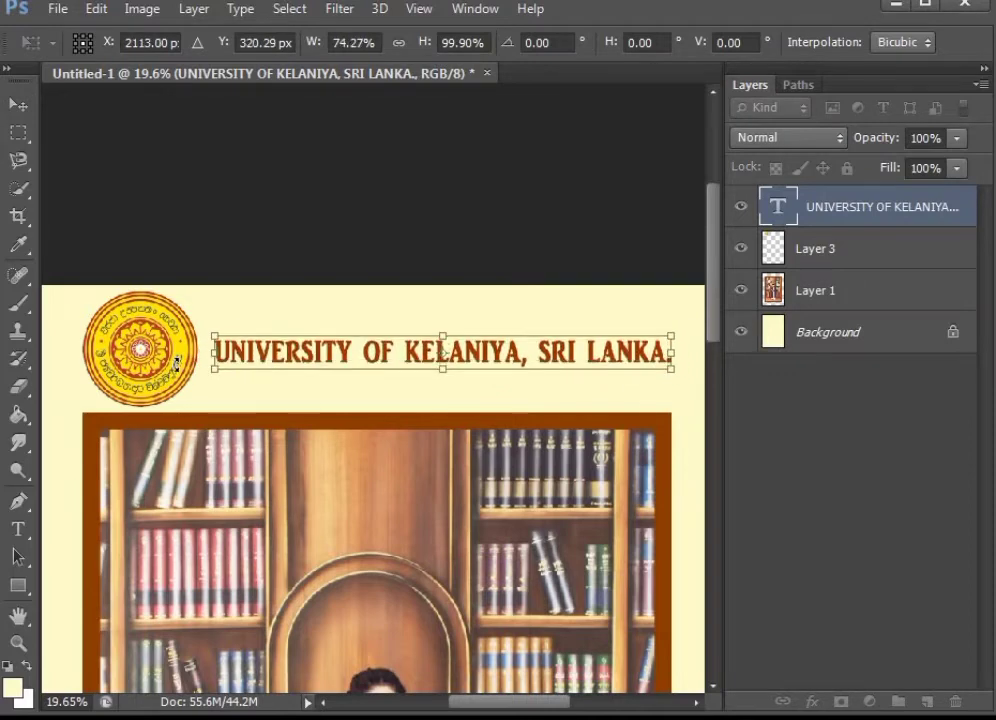
{"action": "key", "text": "Return"}
{"action": "left_click", "coordinate": [847, 249]}
Step: Show rulers, drag a guide through the logo's centre, and align the heading to it
{"action": "key", "text": "ctrl+t"}
{"action": "key", "text": "ctrl+r"}
{"action": "left_click_drag", "start_coordinate": [389, 84], "coordinate": [356, 369]}
{"action": "key", "text": "Escape"}
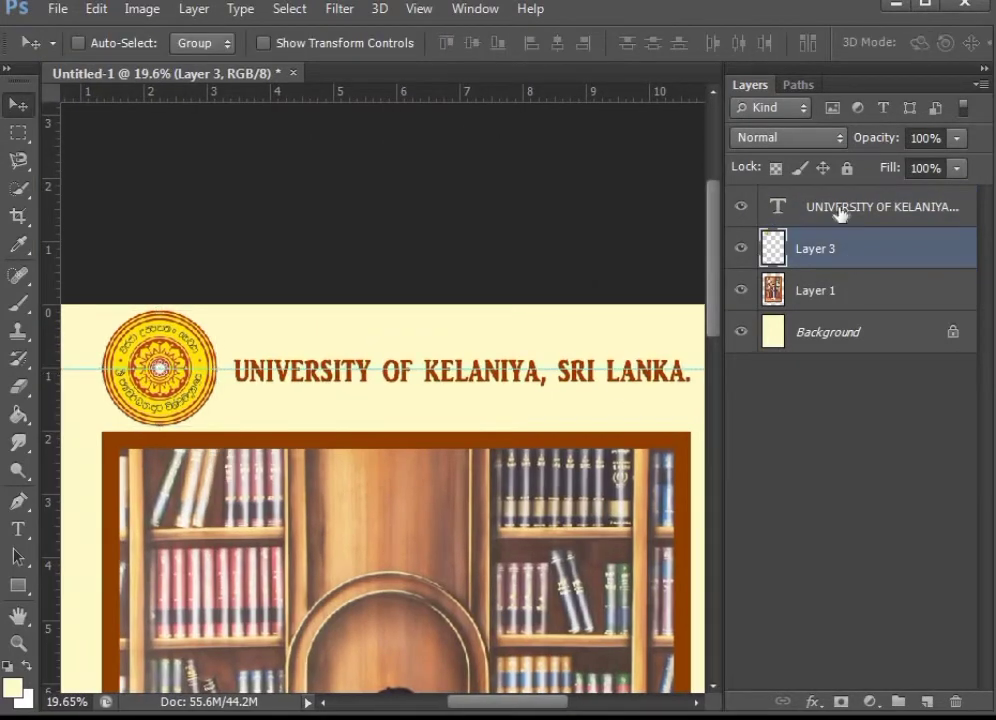
{"action": "left_click", "coordinate": [840, 213]}
{"action": "key", "text": "ctrl+t"}
{"action": "scroll", "coordinate": [484, 385], "scroll_direction": "up", "scroll_amount": 1}
{"action": "scroll", "coordinate": [420, 367], "scroll_direction": "up", "scroll_amount": 6}
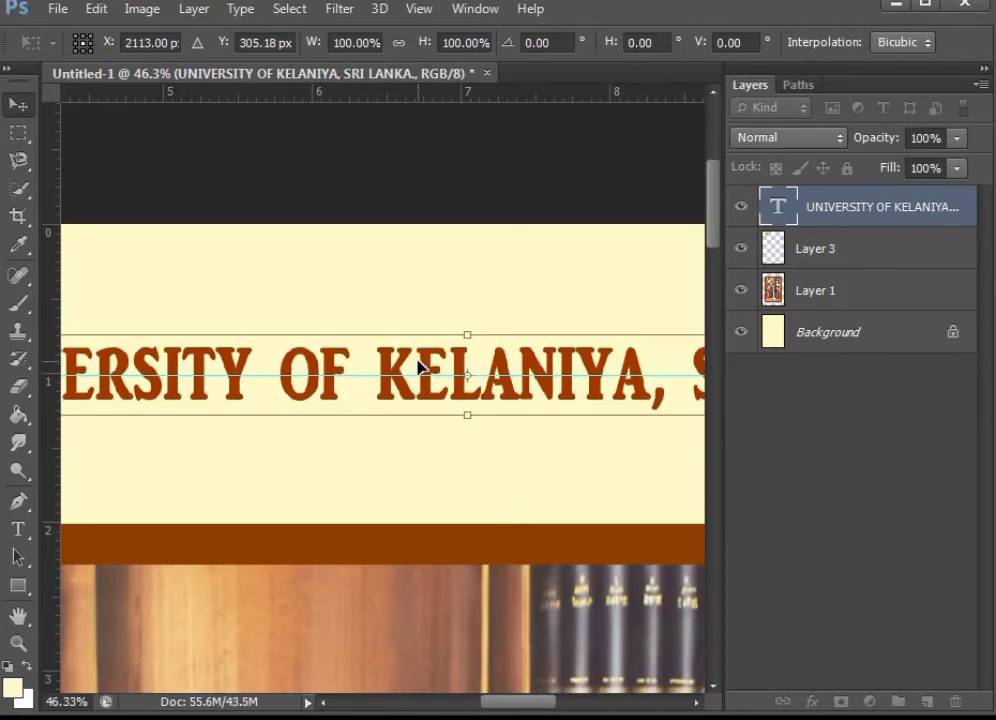
{"action": "key", "text": "Return"}
{"action": "scroll", "coordinate": [418, 367], "scroll_direction": "down", "scroll_amount": 5}
Step: Type the caption 'General Convocation 15 January 2022 At BMICH' below the photo
{"action": "scroll", "coordinate": [191, 396], "scroll_direction": "down", "scroll_amount": 5}
{"action": "right_click", "coordinate": [900, 207]}
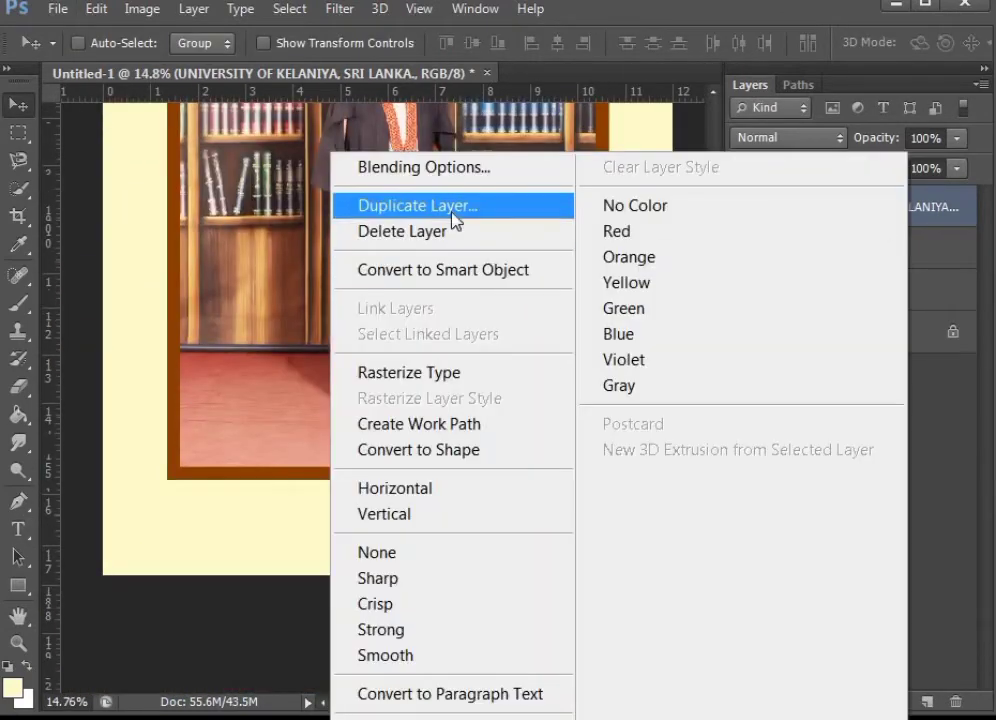
{"action": "left_click", "coordinate": [196, 522]}
{"action": "key", "text": "t"}
{"action": "left_click", "coordinate": [179, 503]}
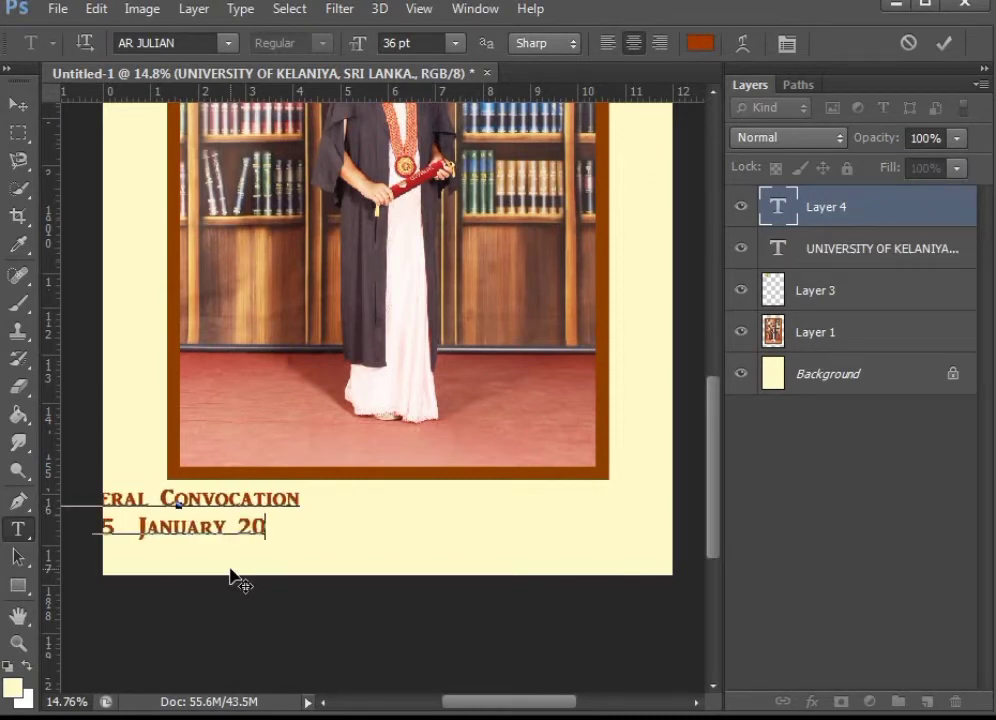
{"action": "type", "text": "BMICH"}
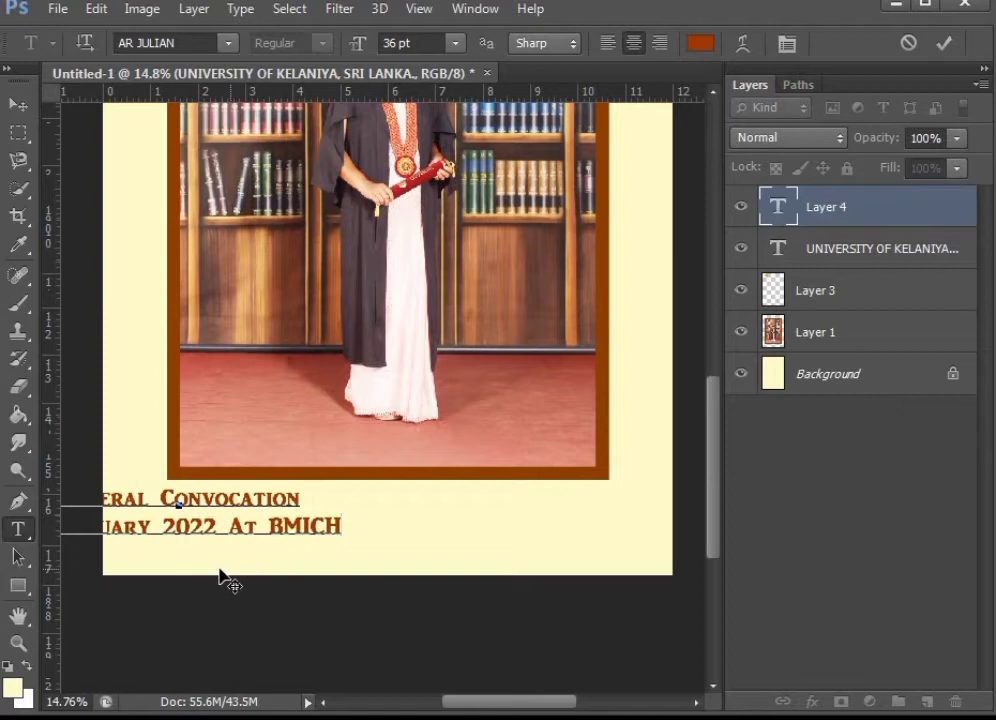
{"action": "key", "text": "ctrl+Return"}
Step: Move the caption under the photo and add a vertical guide at the photo's centre
{"action": "key", "text": "v"}
{"action": "left_click_drag", "start_coordinate": [226, 580], "coordinate": [413, 516]}
{"action": "scroll", "coordinate": [413, 516], "scroll_direction": "up", "scroll_amount": 2}
{"action": "left_click", "coordinate": [815, 332]}
{"action": "key", "text": "ctrl+t"}
{"action": "left_click_drag", "start_coordinate": [106, 353], "coordinate": [387, 380]}
Step: Centre the convocation text on the photo's centre guide
{"action": "key", "text": "Return"}
{"action": "left_click", "coordinate": [862, 207]}
{"action": "key", "text": "ctrl+t"}
{"action": "scroll", "coordinate": [452, 592], "scroll_direction": "up", "scroll_amount": 3}
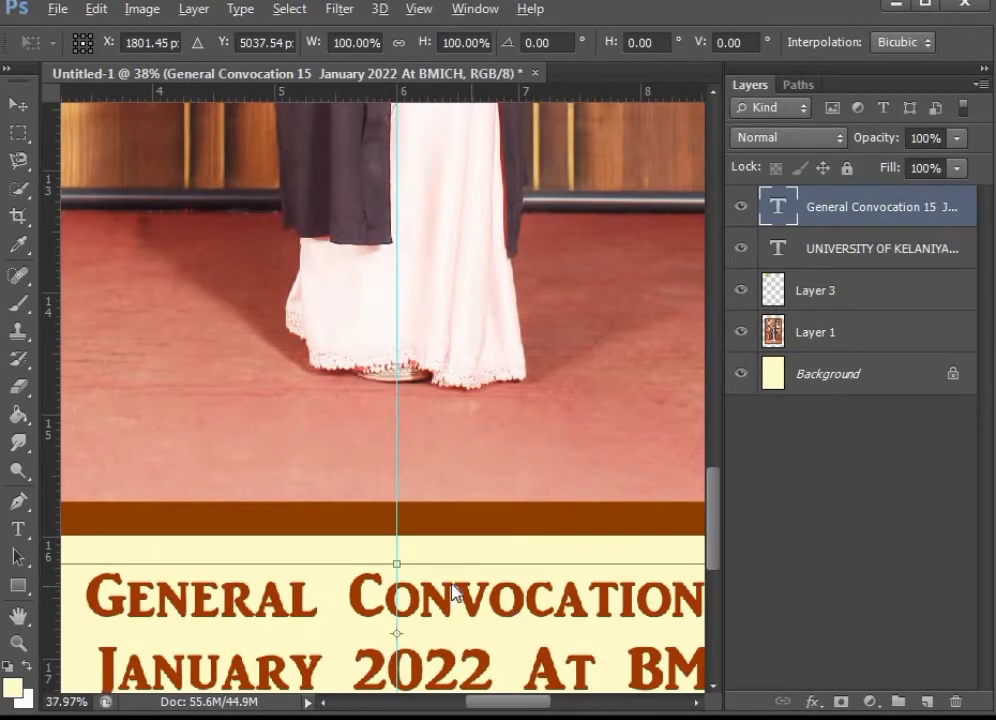
{"action": "key", "text": "Return"}
{"action": "scroll", "coordinate": [452, 592], "scroll_direction": "down", "scroll_amount": 3}
Step: Set the whole caption in Bell Gothic Std Bold, coloured black
{"action": "left_click", "coordinate": [290, 630]}
{"action": "double_click", "coordinate": [333, 627]}
{"action": "left_click", "coordinate": [228, 43]}
{"action": "left_click", "coordinate": [178, 258]}
{"action": "double_click", "coordinate": [487, 628]}
{"action": "left_click", "coordinate": [228, 43]}
{"action": "left_click", "coordinate": [189, 269]}
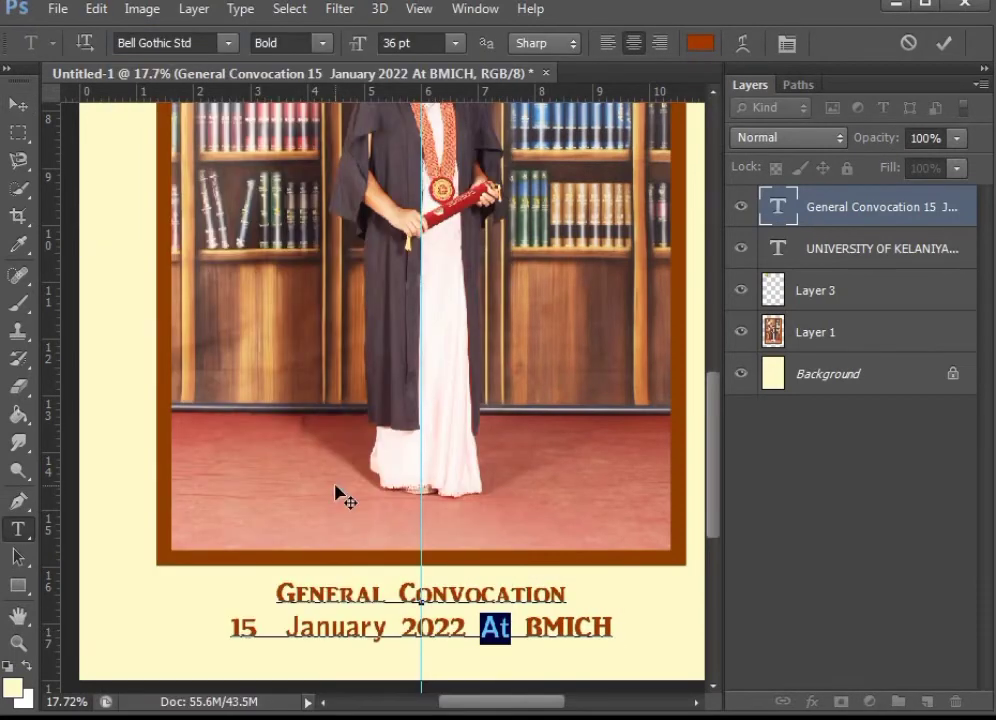
{"action": "key", "text": "ctrl+a"}
{"action": "left_click", "coordinate": [120, 473]}
Step: Add a separate 'th' text in Bell Gothic Std Bold right after the 15
{"action": "type", "text": "th"}
{"action": "key", "text": "ctrl+a"}
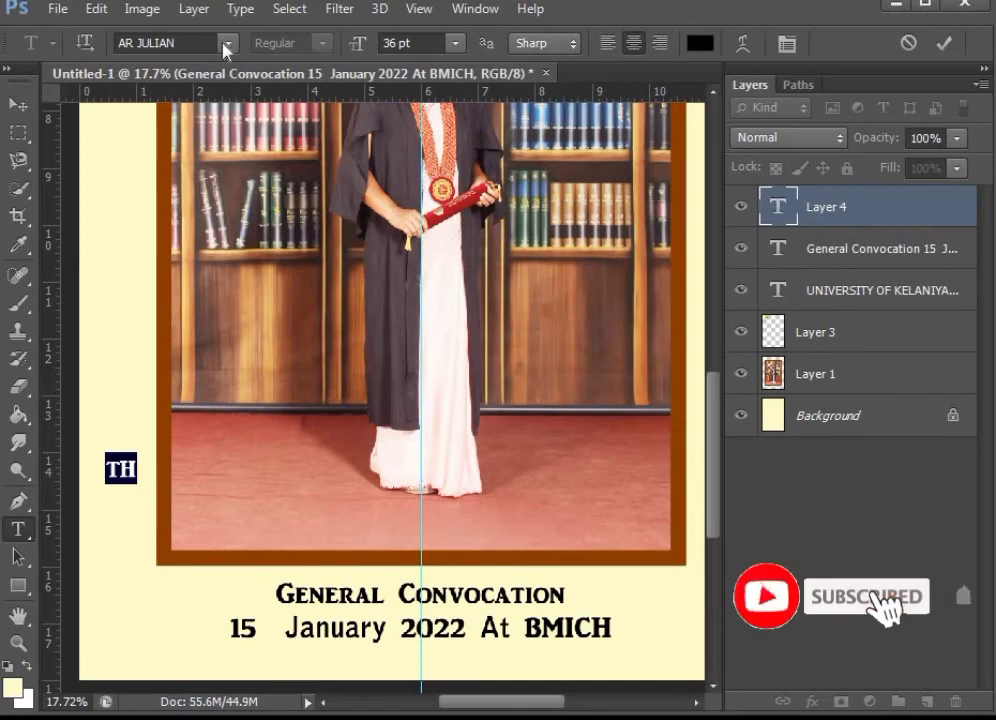
{"action": "left_click", "coordinate": [228, 43]}
{"action": "left_click", "coordinate": [189, 269]}
{"action": "key", "text": "ctrl+Return"}
{"action": "left_click_drag", "start_coordinate": [140, 520], "coordinate": [283, 655]}
Step: Shrink the 'th' to superscript size
{"action": "scroll", "coordinate": [285, 605], "scroll_direction": "up", "scroll_amount": 5}
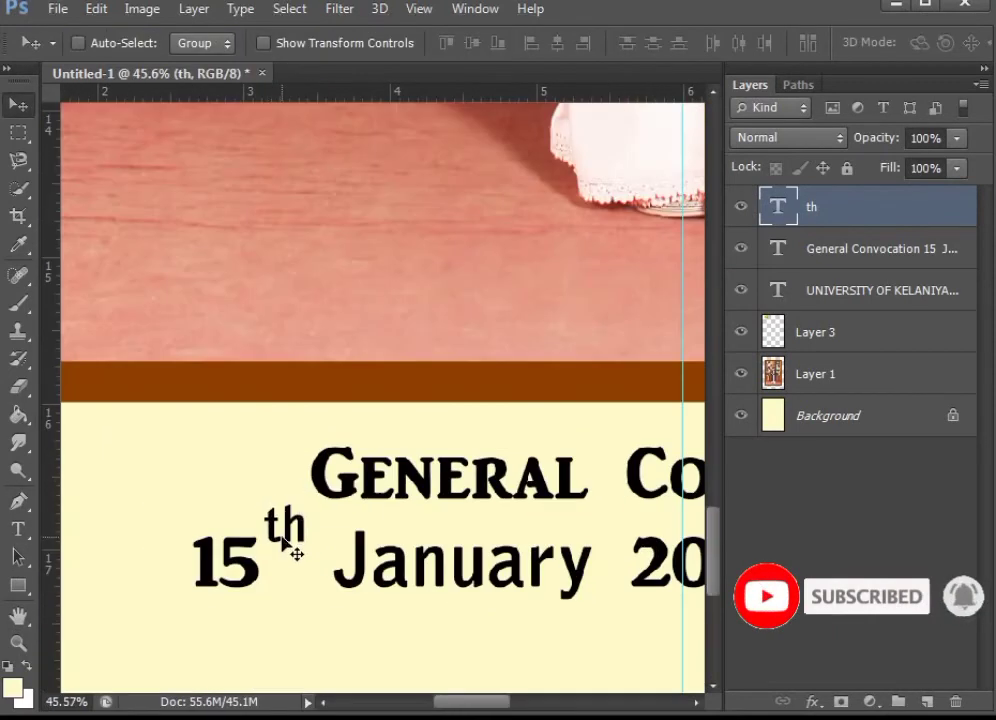
{"action": "key", "text": "ctrl+t"}
{"action": "left_click_drag", "start_coordinate": [309, 503], "coordinate": [302, 510]}
{"action": "key", "text": "Return"}
Step: Remove the extra spaces before January in the date line
{"action": "key", "text": "t"}
{"action": "left_click", "coordinate": [340, 565]}
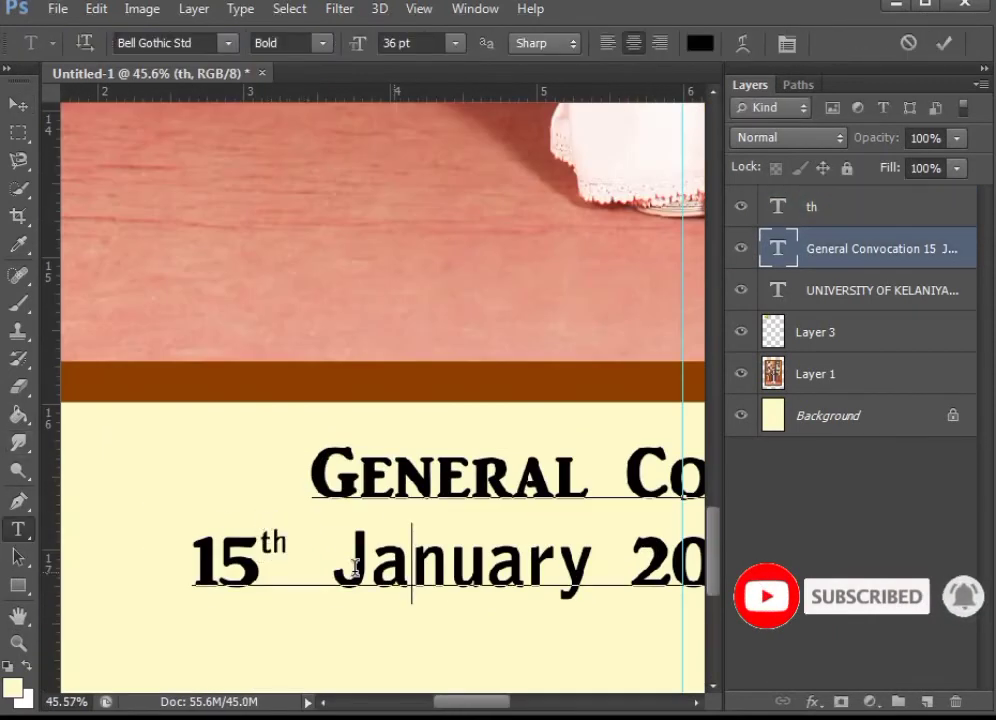
{"action": "key", "text": "BackSpace"}
{"action": "key", "text": "BackSpace"}
{"action": "key", "text": "ctrl+Return"}
{"action": "left_click", "coordinate": [815, 210]}
{"action": "scroll", "coordinate": [589, 138], "scroll_direction": "down", "scroll_amount": 5}
{"action": "scroll", "coordinate": [533, 184], "scroll_direction": "down", "scroll_amount": 5}
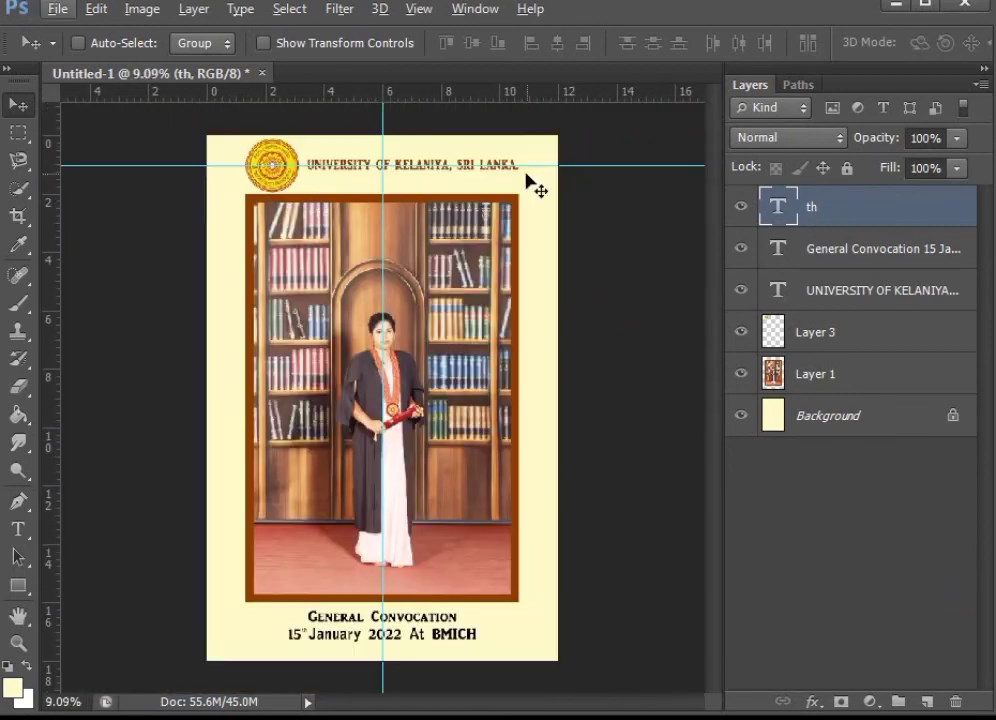